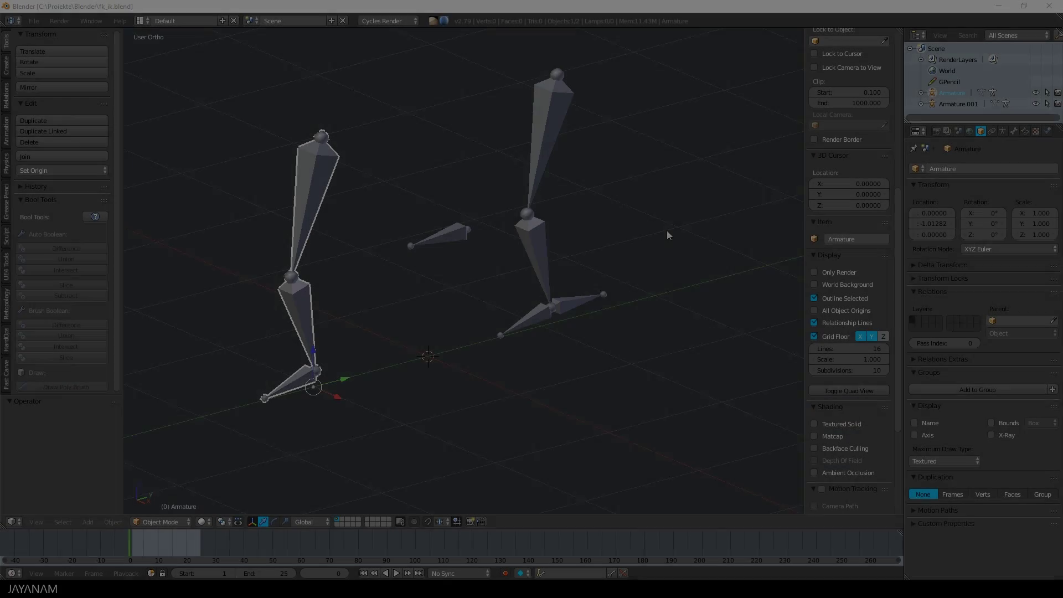
Switch to the side view and put the first leg armature into Pose Mode
key(KP_3)
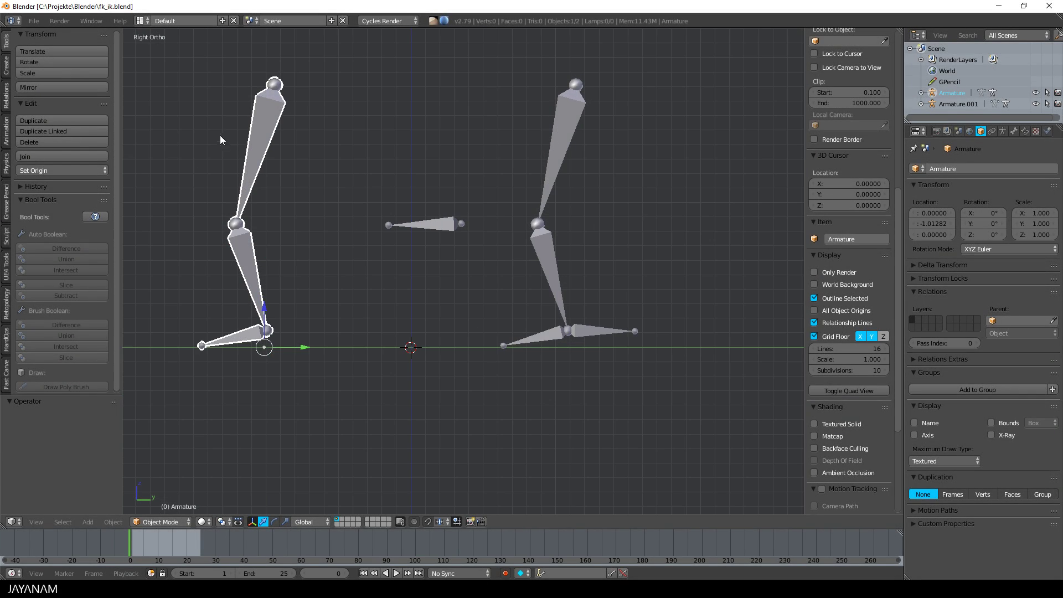
key(Tab)
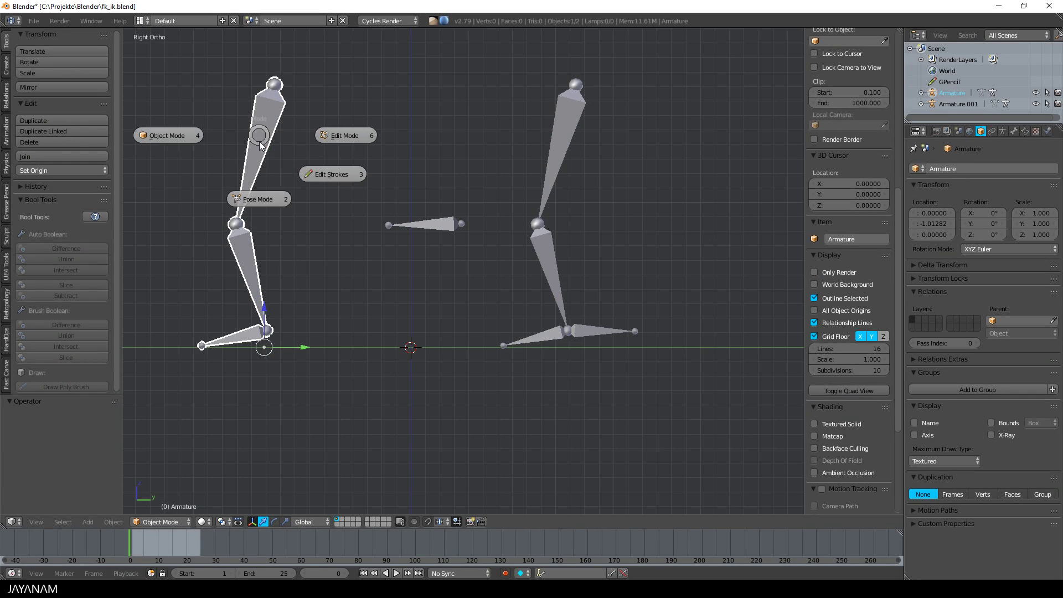
click(274, 203)
scroll(847, 476, down, 5)
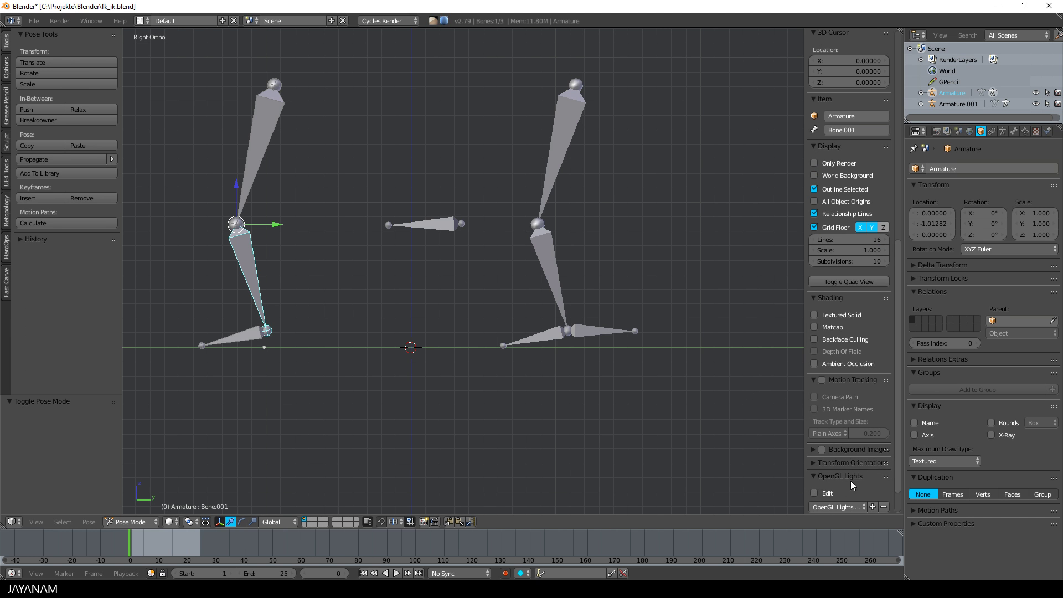
scroll(843, 499, up, 18)
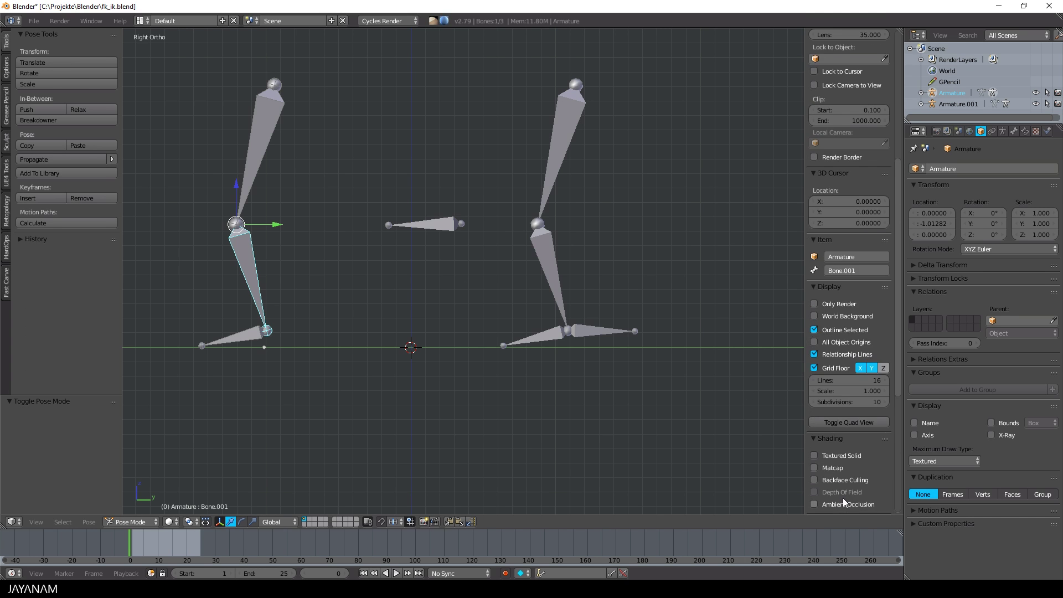
Test the FK leg by rotating the thigh, the shin and the foot bone Bone.002
right_click(252, 171)
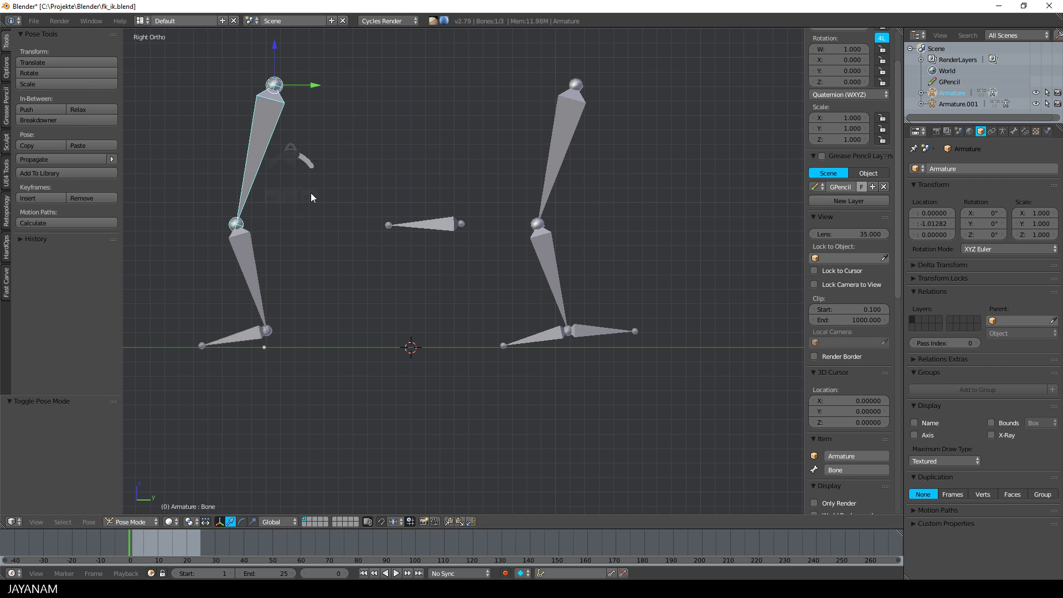
key(r)
click(307, 181)
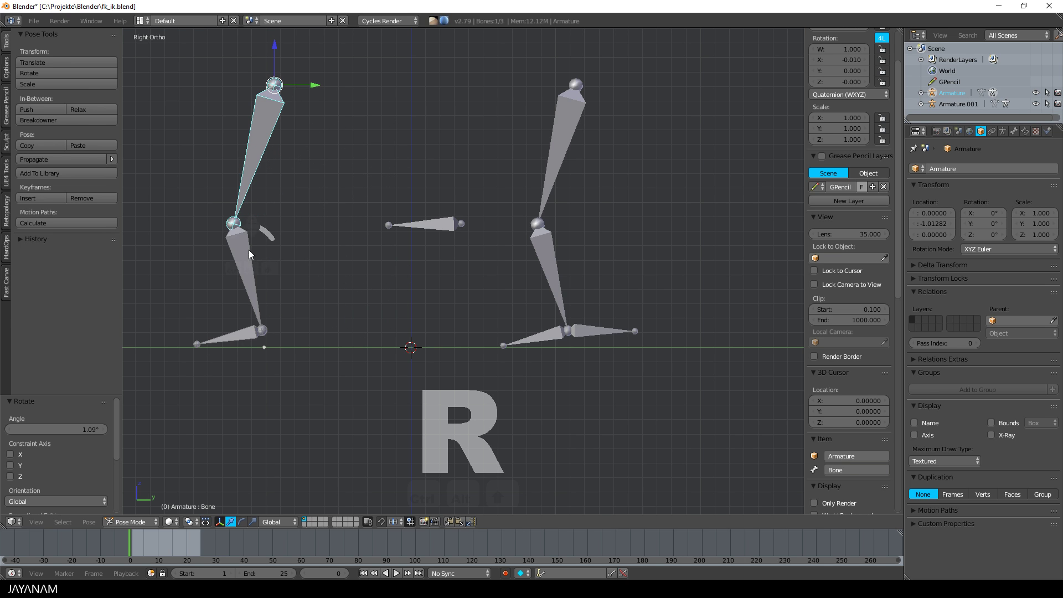
right_click(248, 250)
key(r)
click(308, 298)
right_click(324, 299)
key(r)
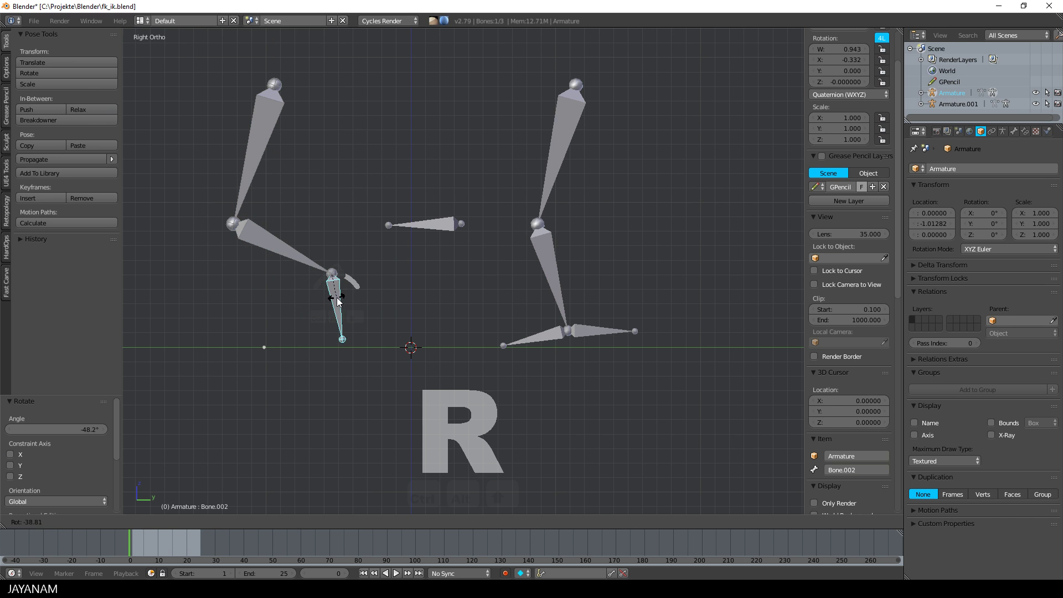
click(337, 297)
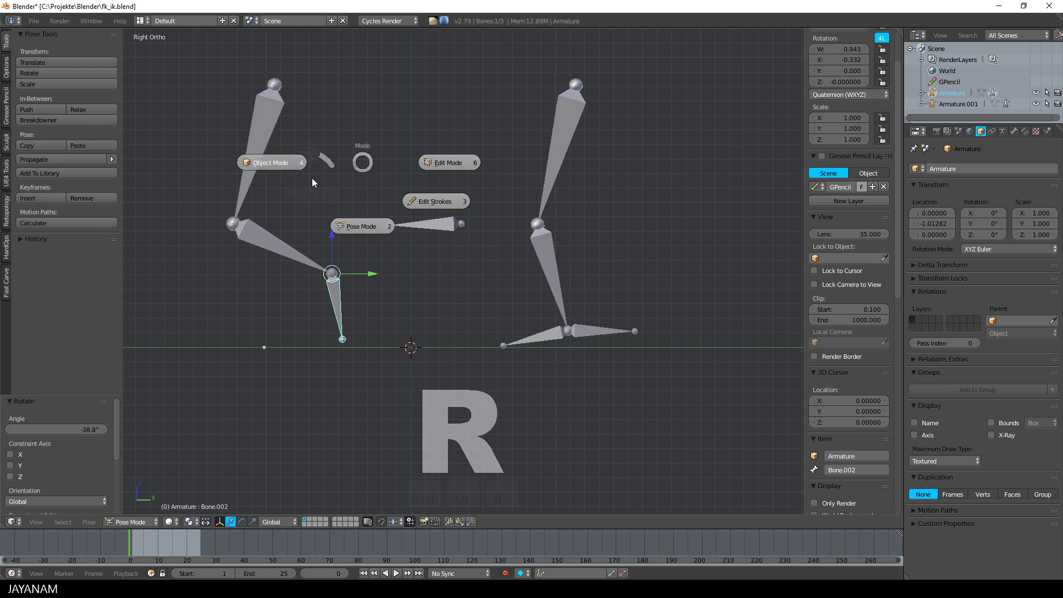
Return to Object Mode, delete Armature, and select Armature.001
click(264, 130)
key(x)
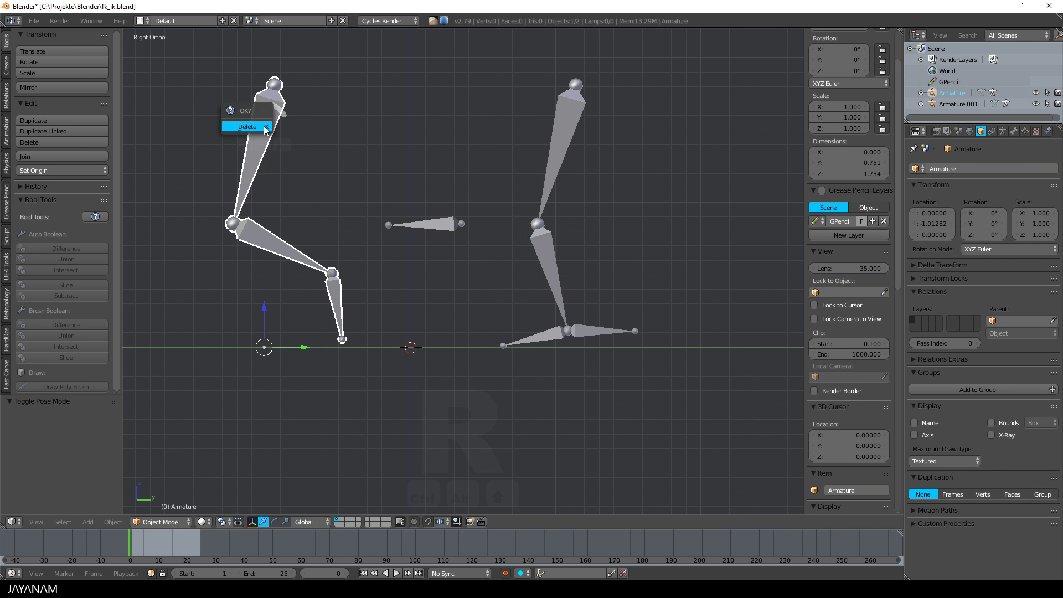
click(264, 128)
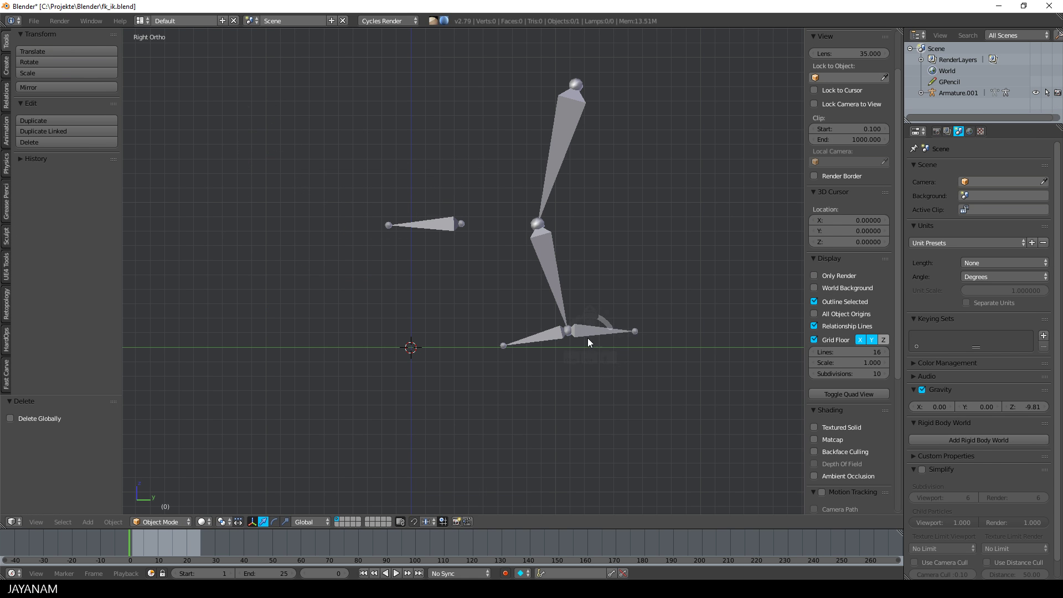
click(587, 334)
key(Tab)
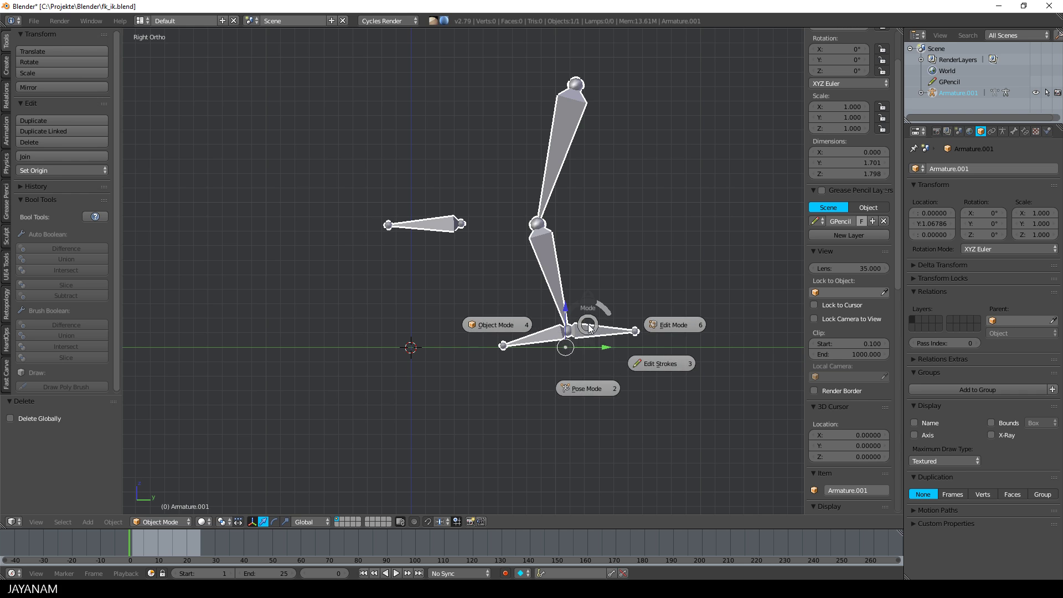
Put Armature.001 in Pose Mode and move ik-target.l to bend the leg
click(590, 388)
click(588, 335)
key(g)
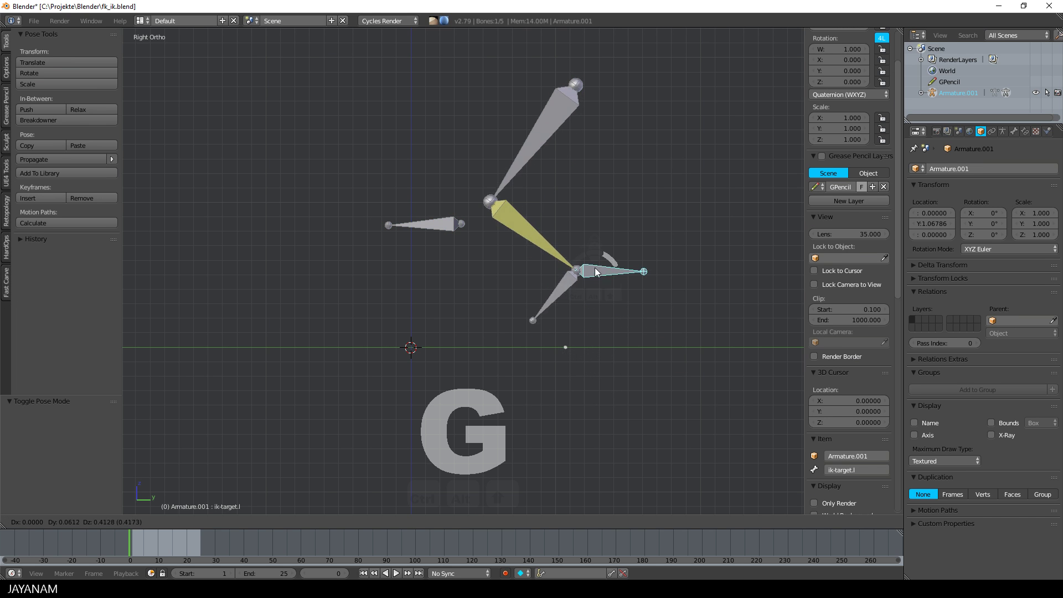
click(549, 280)
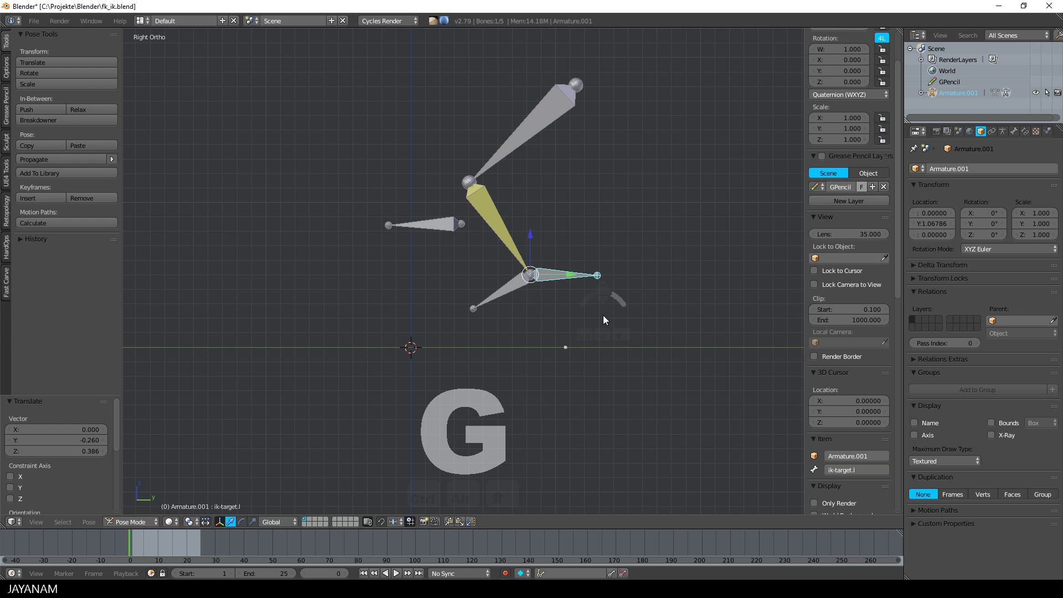
middle_drag(585, 318, 623, 329)
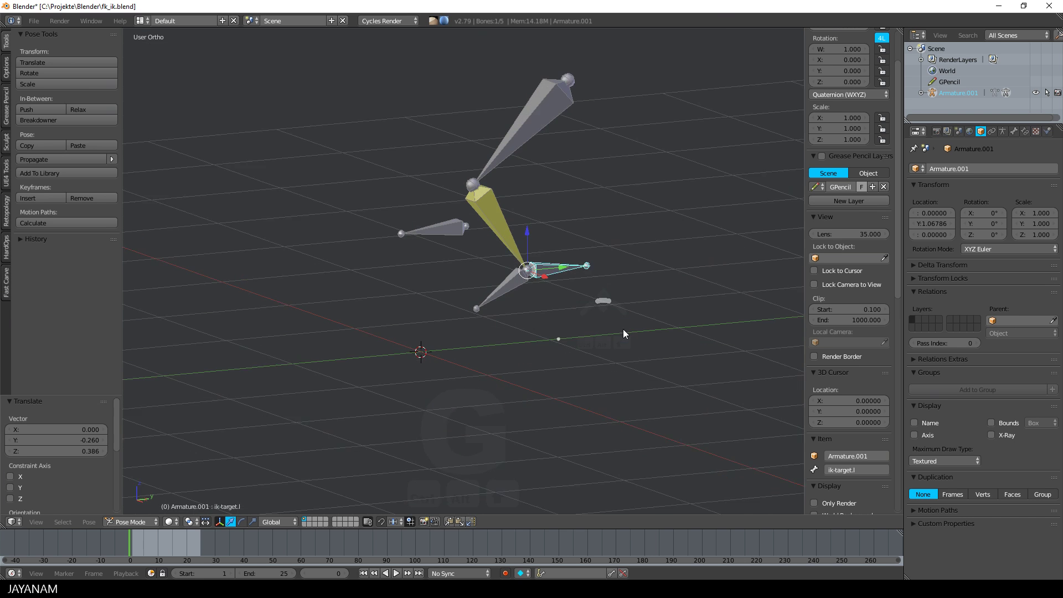
Shift pole-target.l along X and tilt ik-target.l by -11.3°
click(454, 235)
key(g)
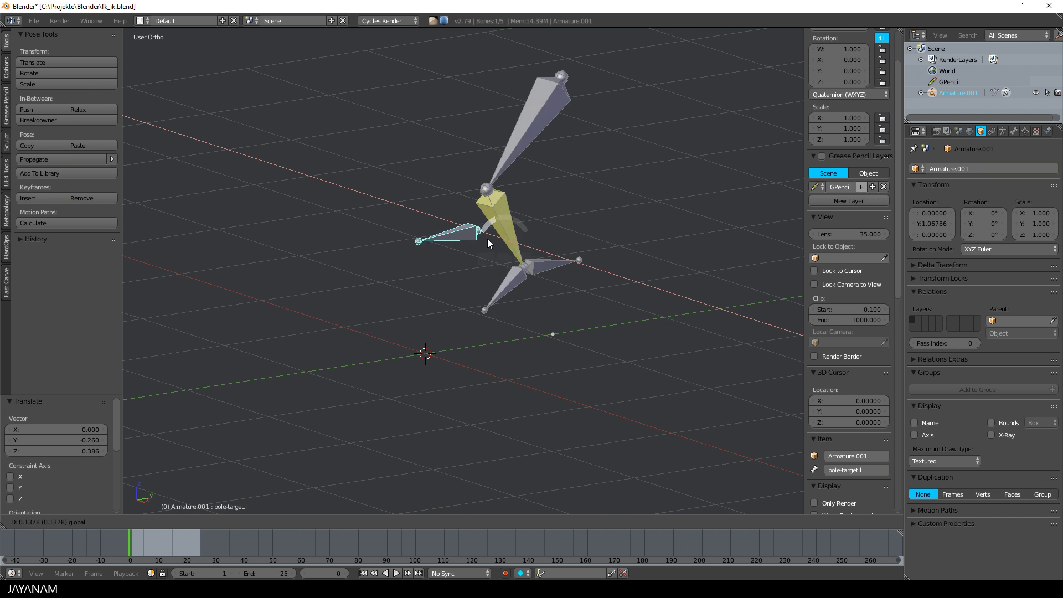
key(x)
click(486, 241)
middle_drag(590, 278, 555, 279)
click(563, 284)
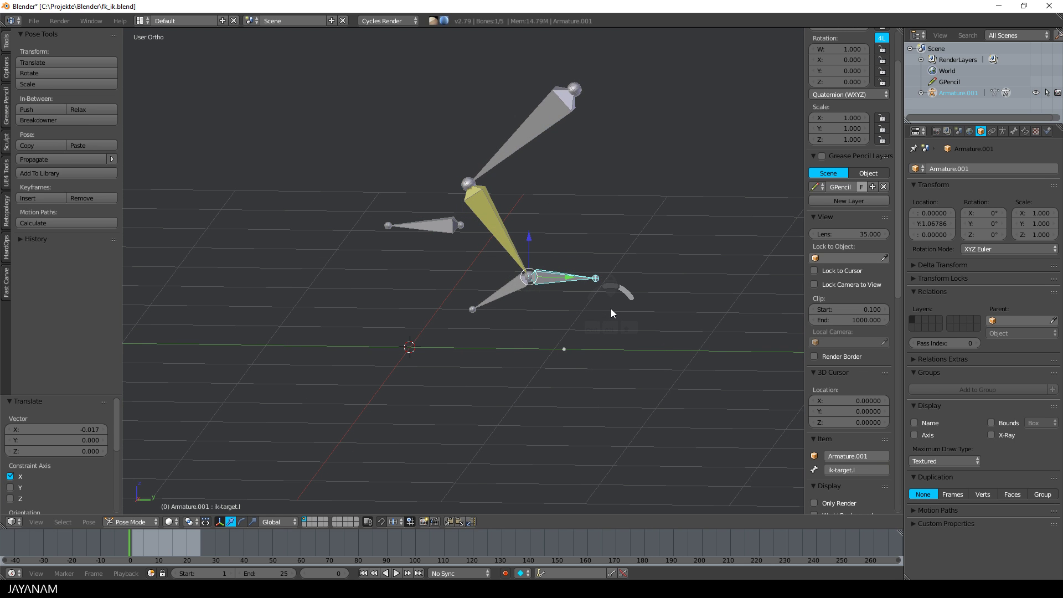
key(r)
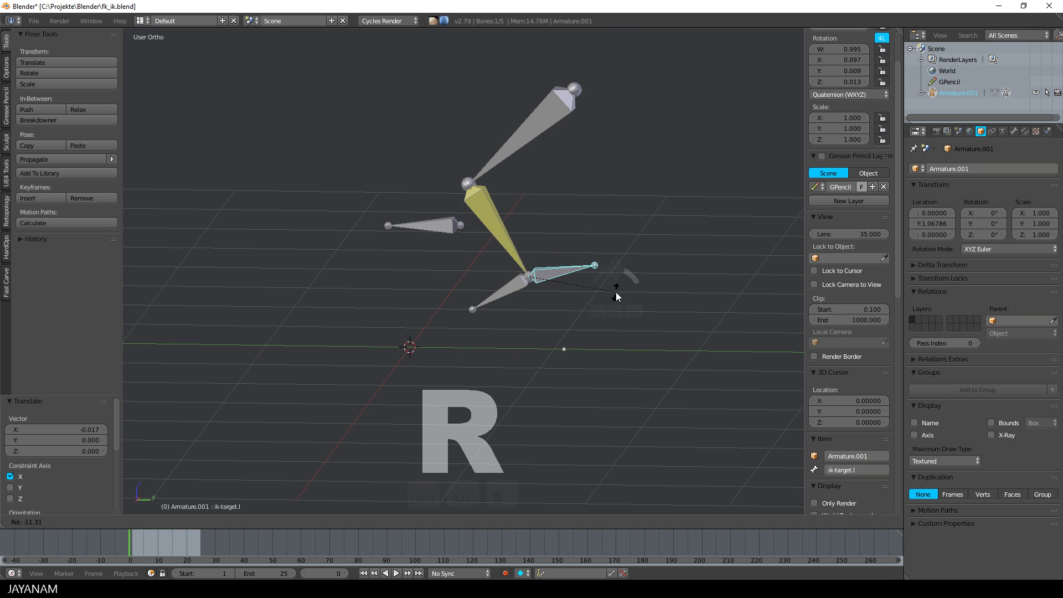
click(616, 291)
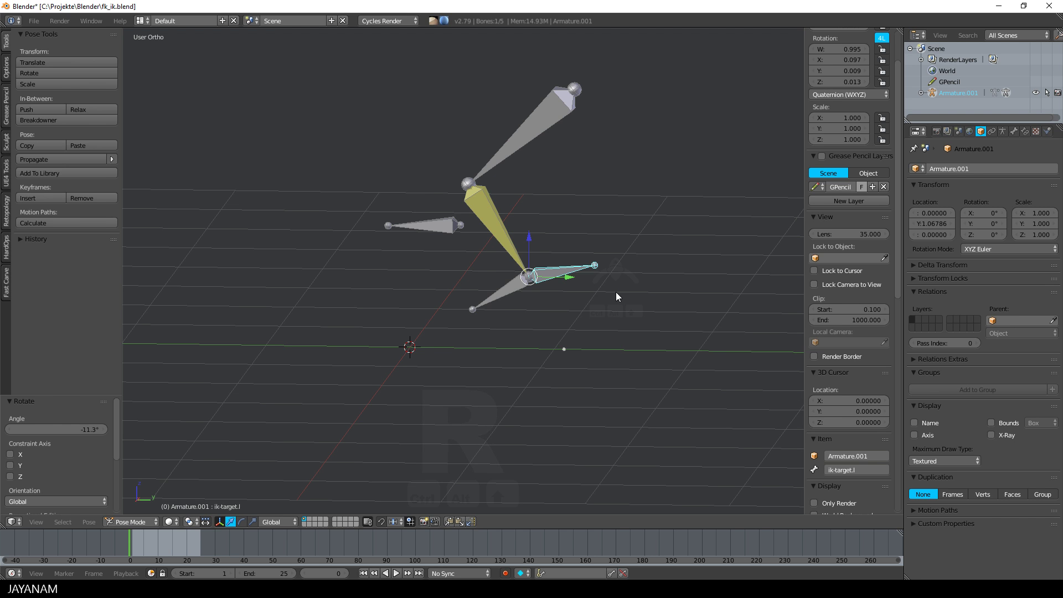
Clear rotation and location of all bones, return to side view, and select foot.l
key(a)
key(alt+r)
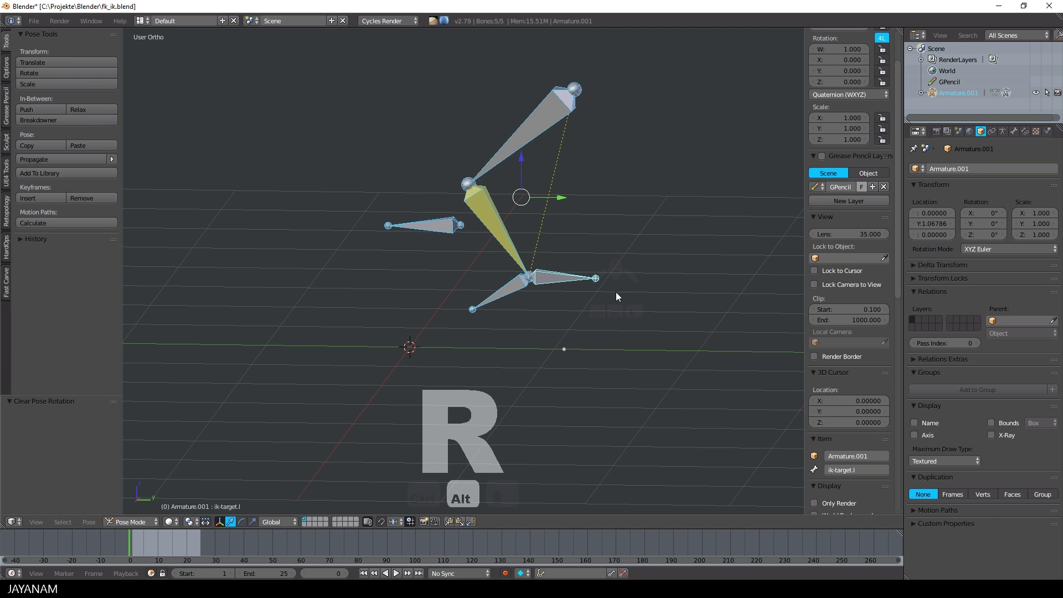
key(alt+g)
key(KP_3)
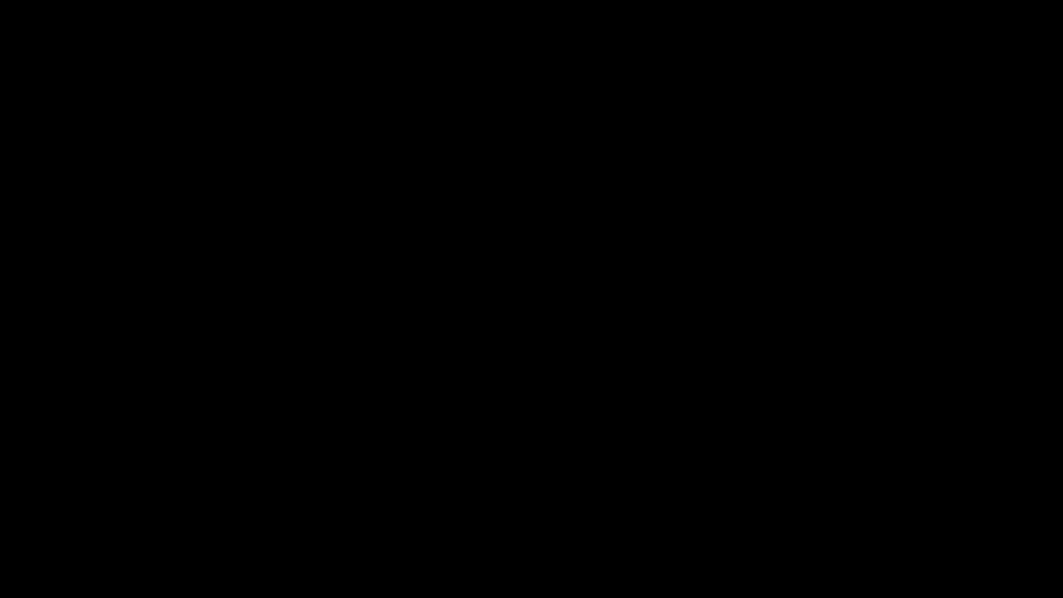
right_click(554, 337)
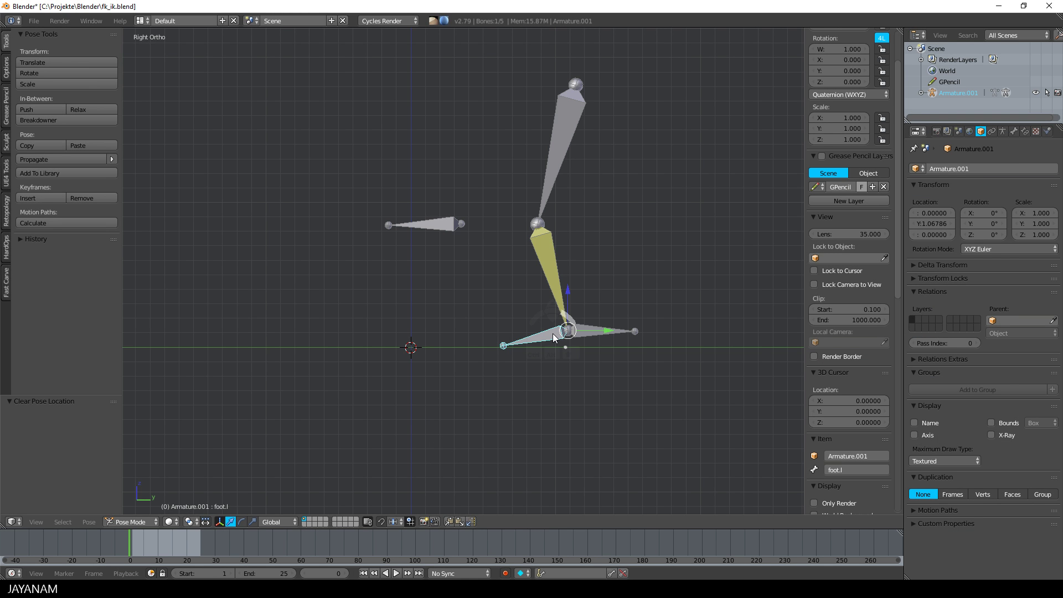
Give foot.l a Copy Rotation constraint targeting Armature.001's ik-target.l with Offset ticked
click(1025, 132)
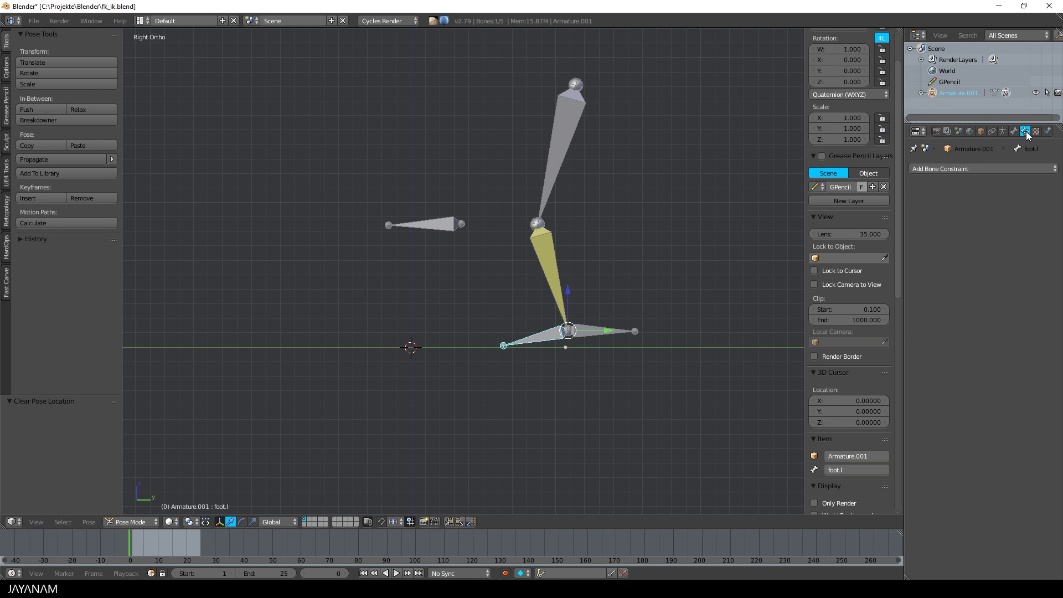
click(992, 169)
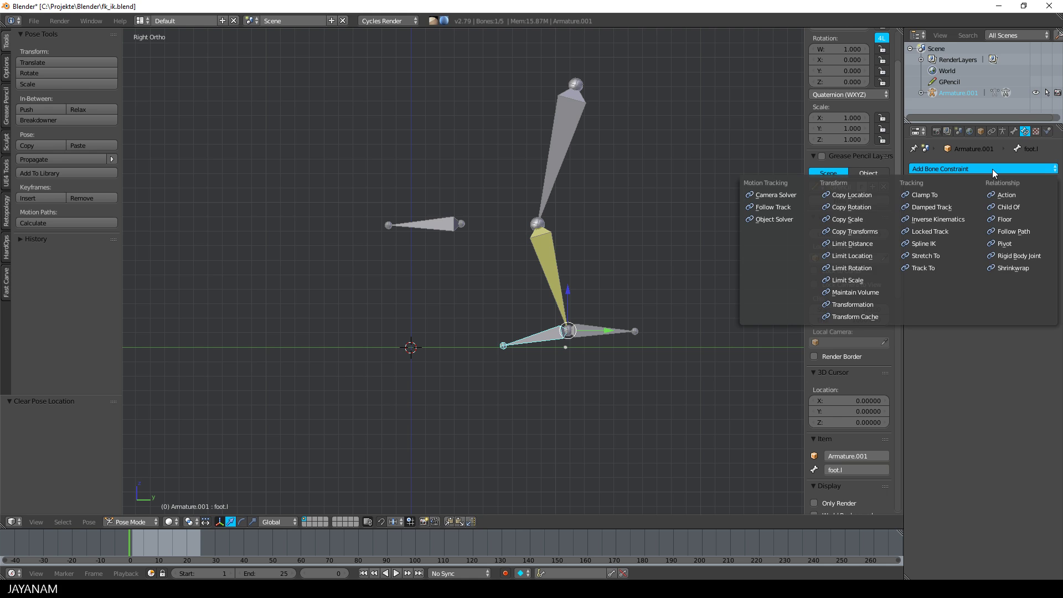
click(869, 207)
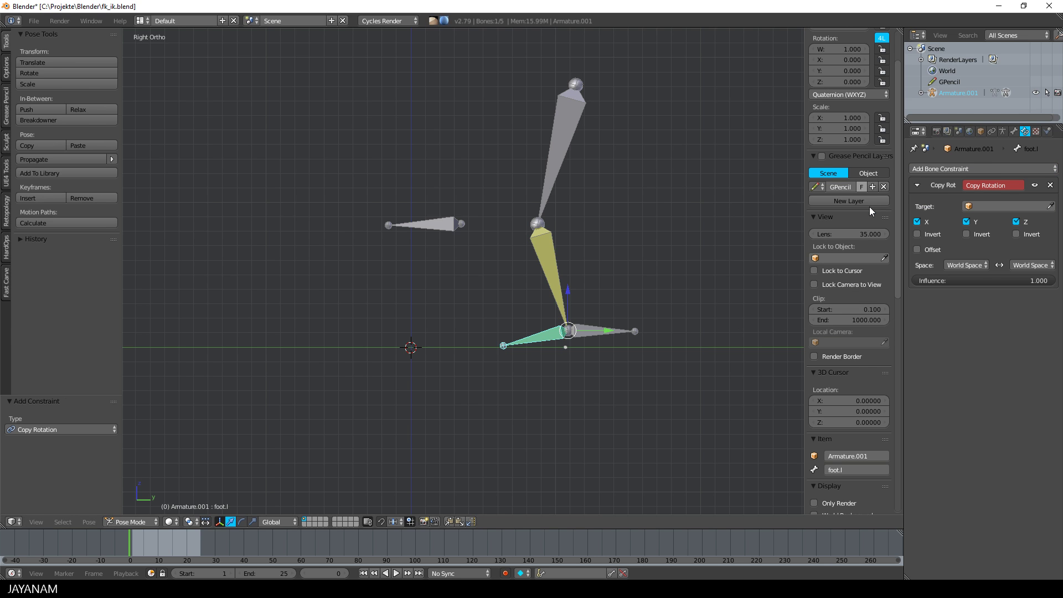
click(1004, 205)
click(984, 222)
click(999, 221)
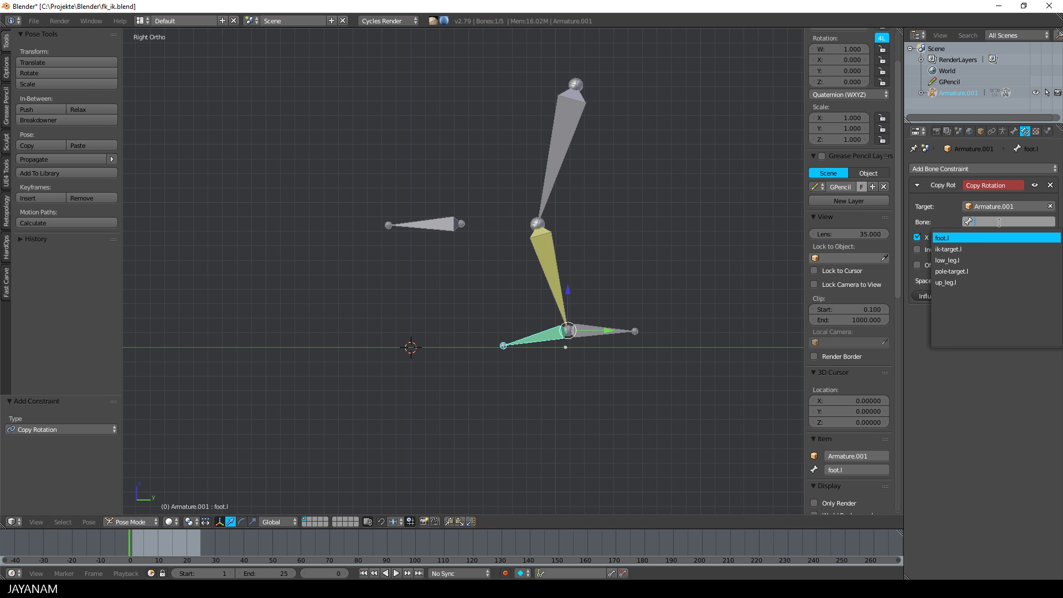
click(960, 249)
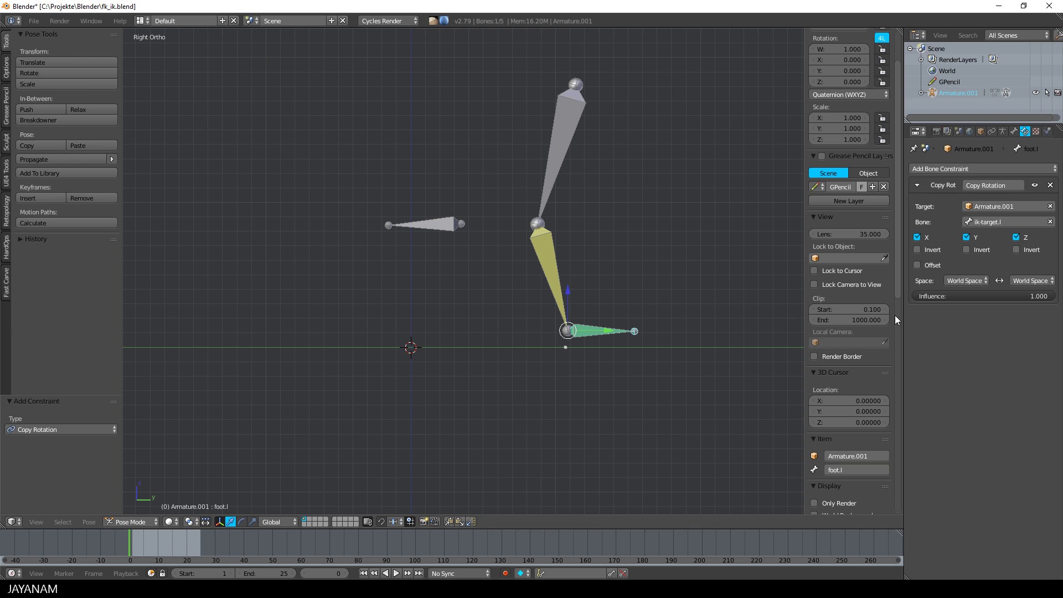
click(917, 265)
key(Tab)
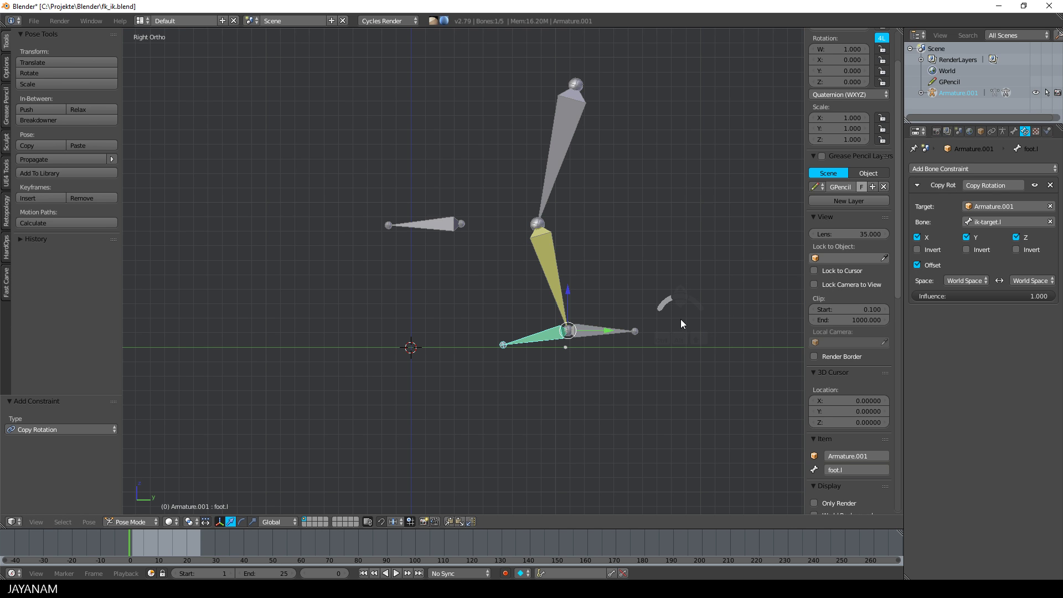
right_click(580, 327)
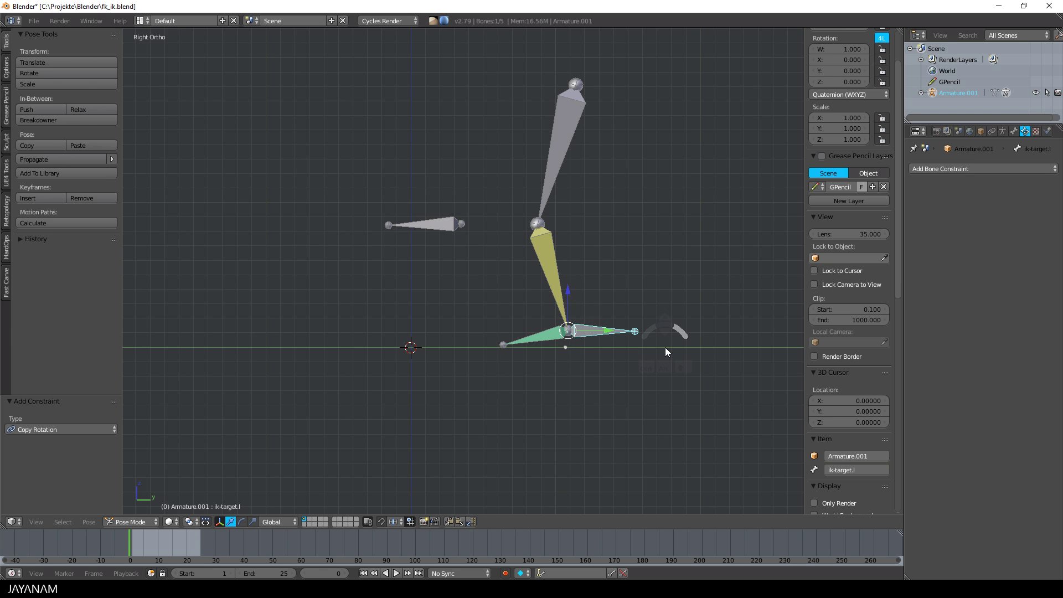
key(g)
click(641, 307)
key(r)
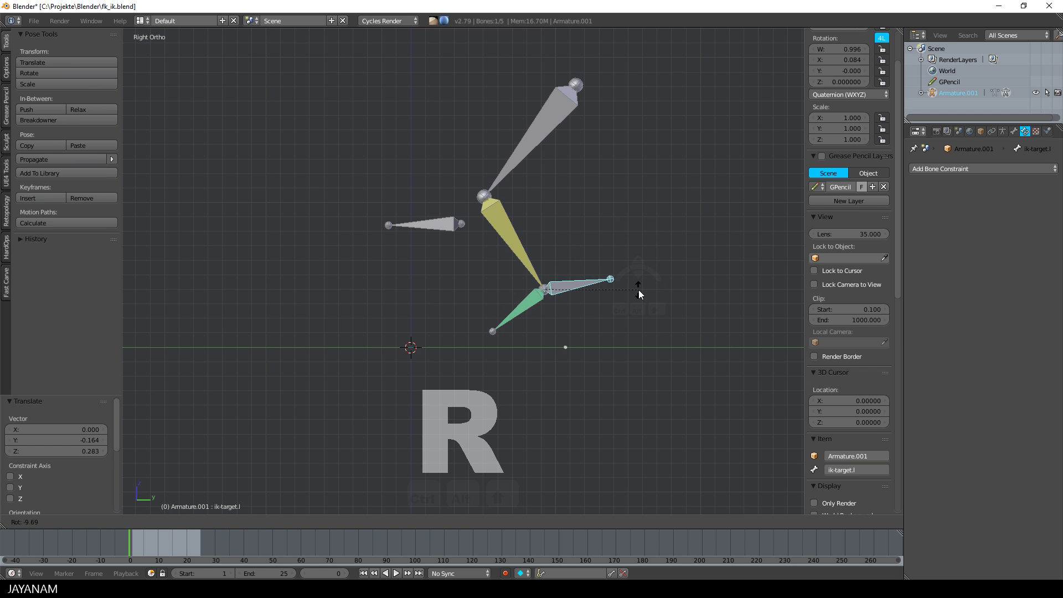
click(639, 294)
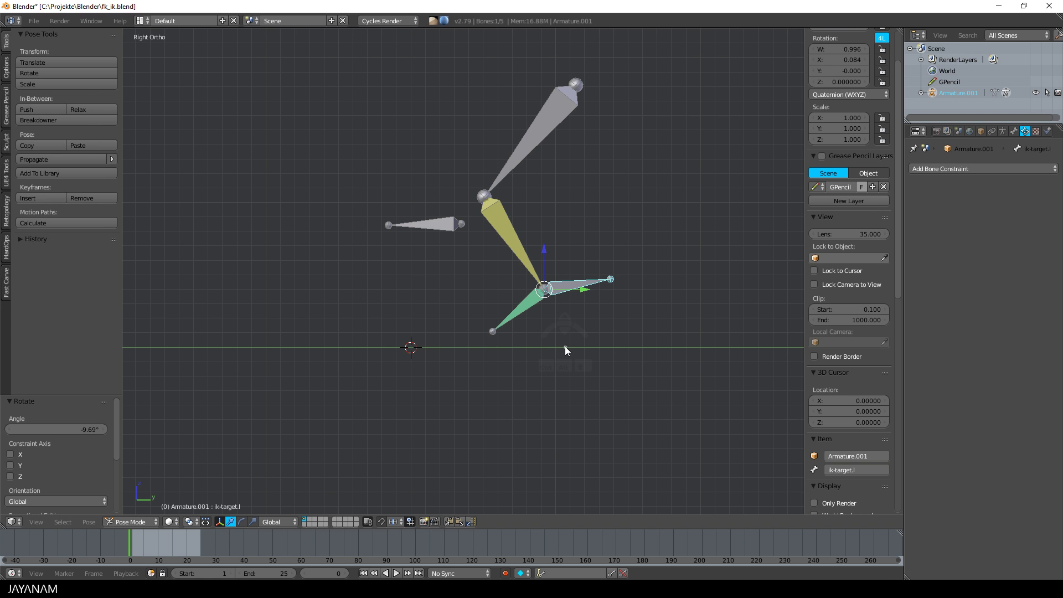
key(alt+r)
key(alt+g)
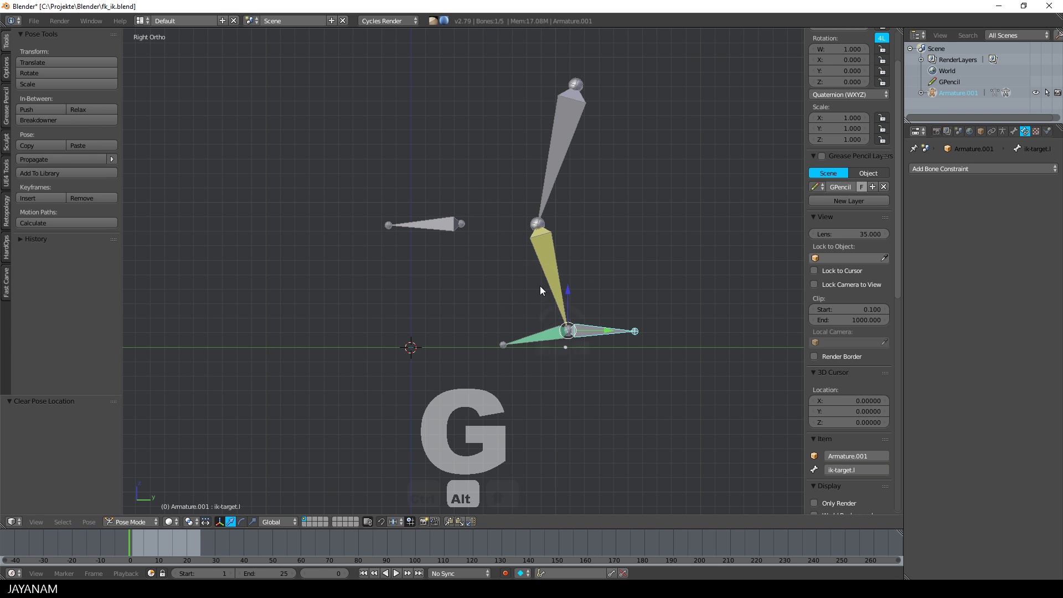
middle_drag(565, 347, 566, 304)
right_click(437, 233)
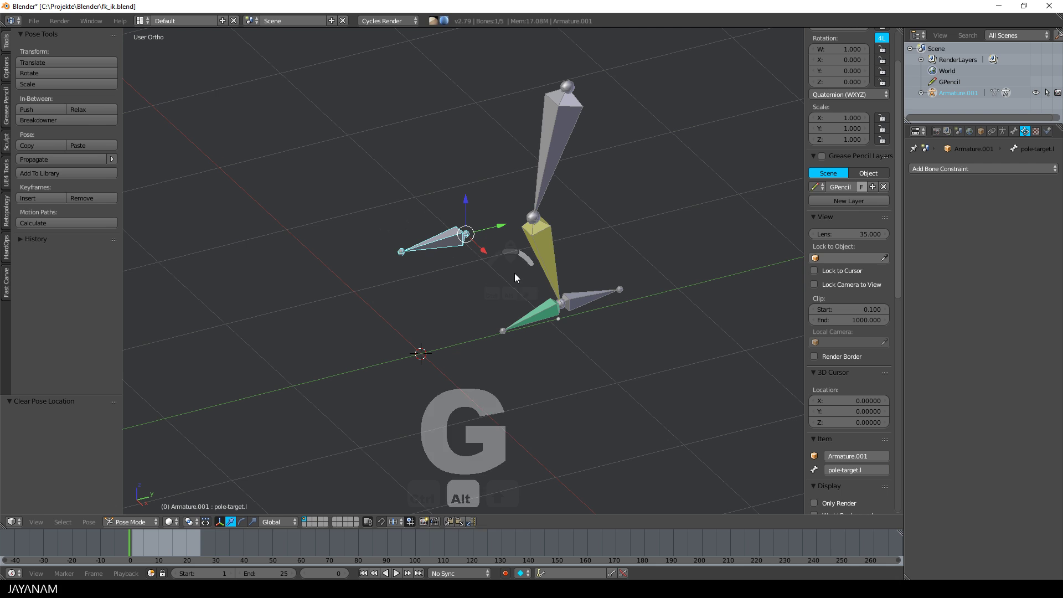
key(g)
key(x)
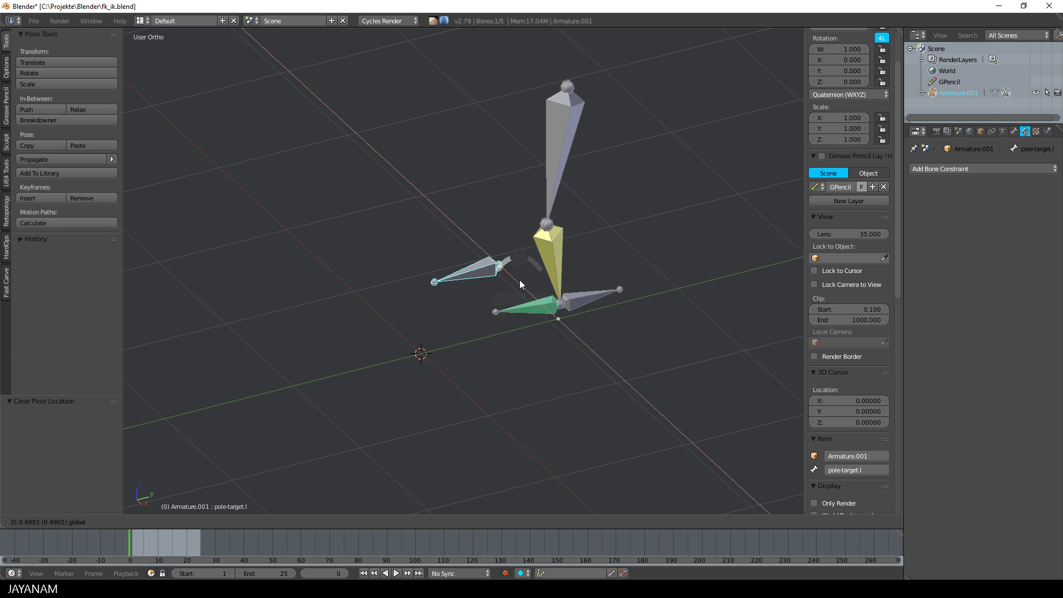
click(493, 272)
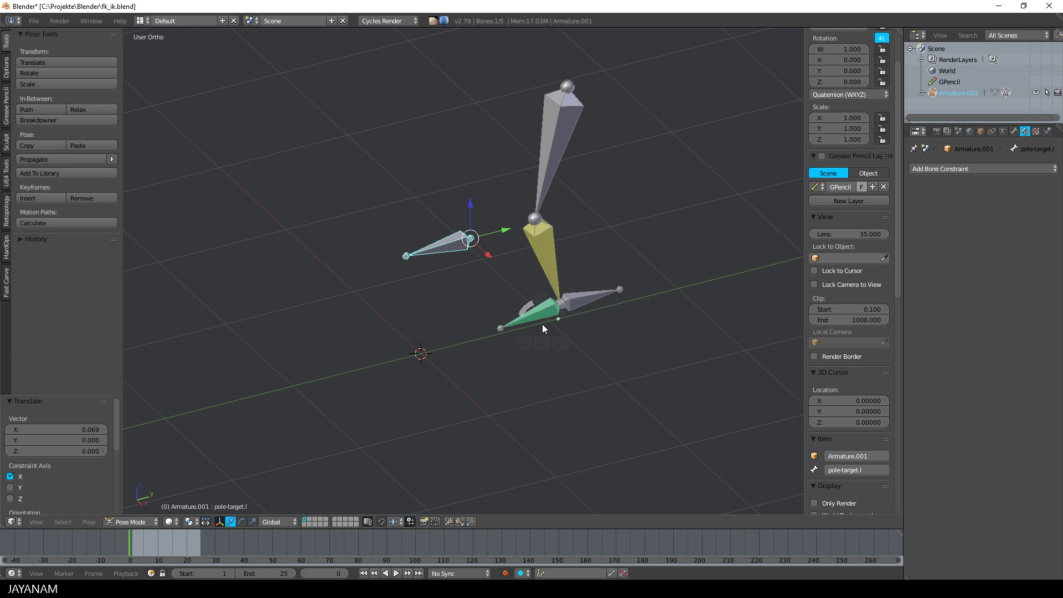
key(ctrl+z)
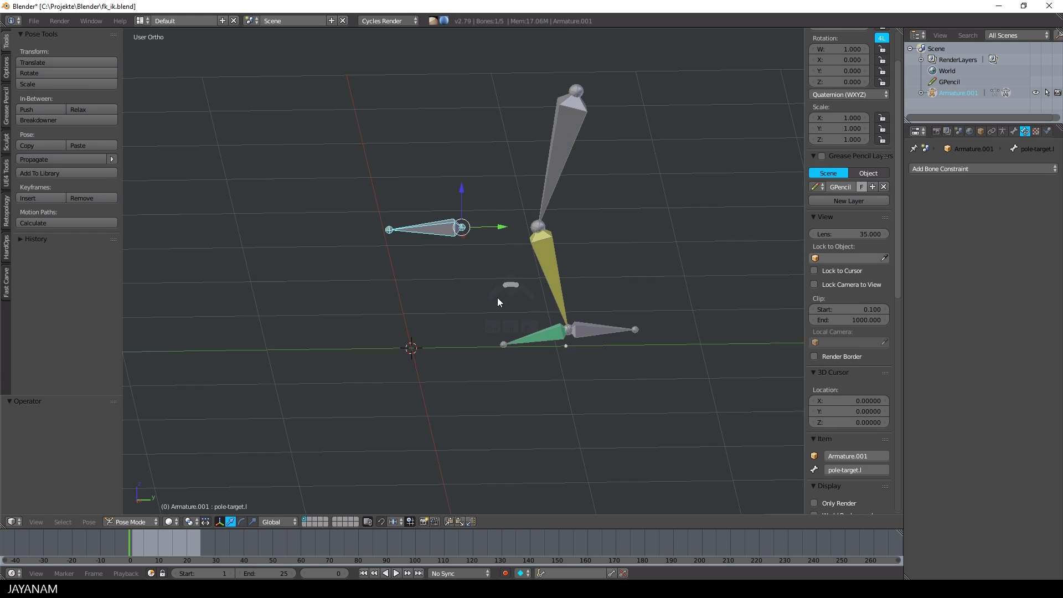
key(KP_3)
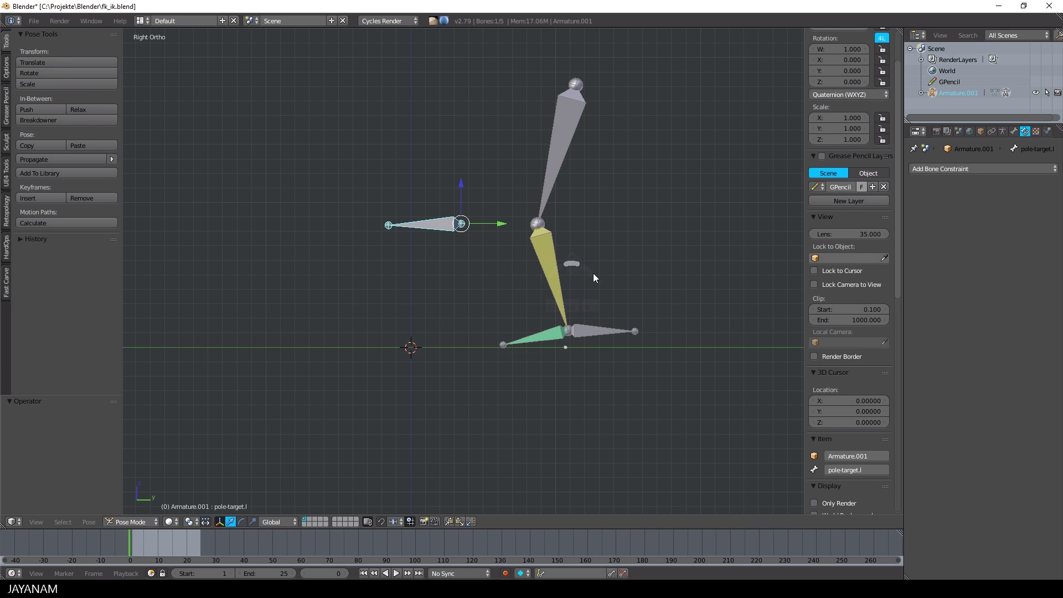
In Edit Mode, shift the whole leg along Y, then move it to X 0.3
key(a)
key(ctrl+Tab)
click(685, 271)
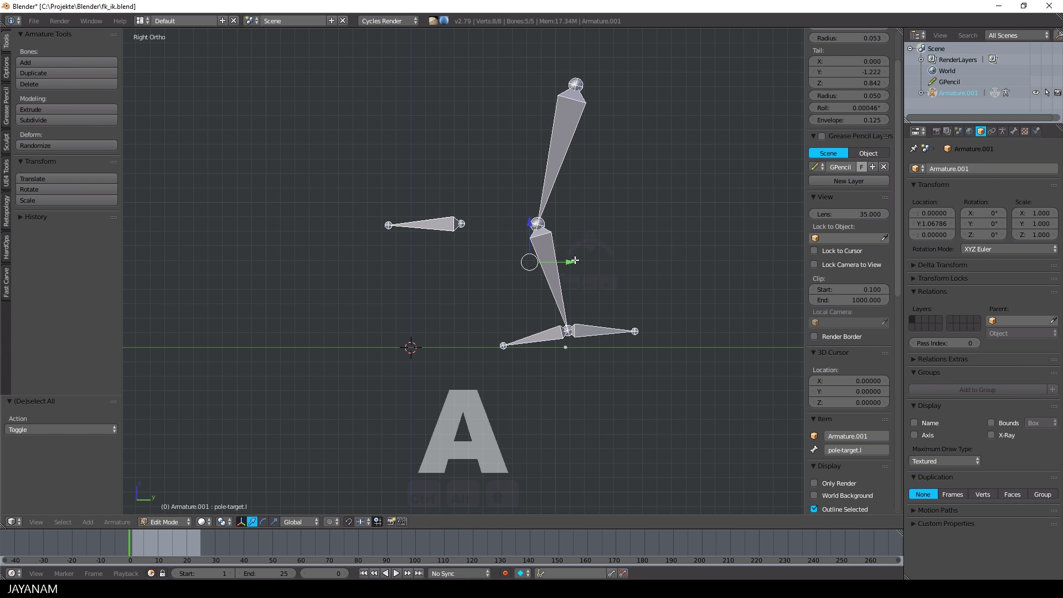
drag(570, 261, 433, 273)
key(KP_1)
key(g)
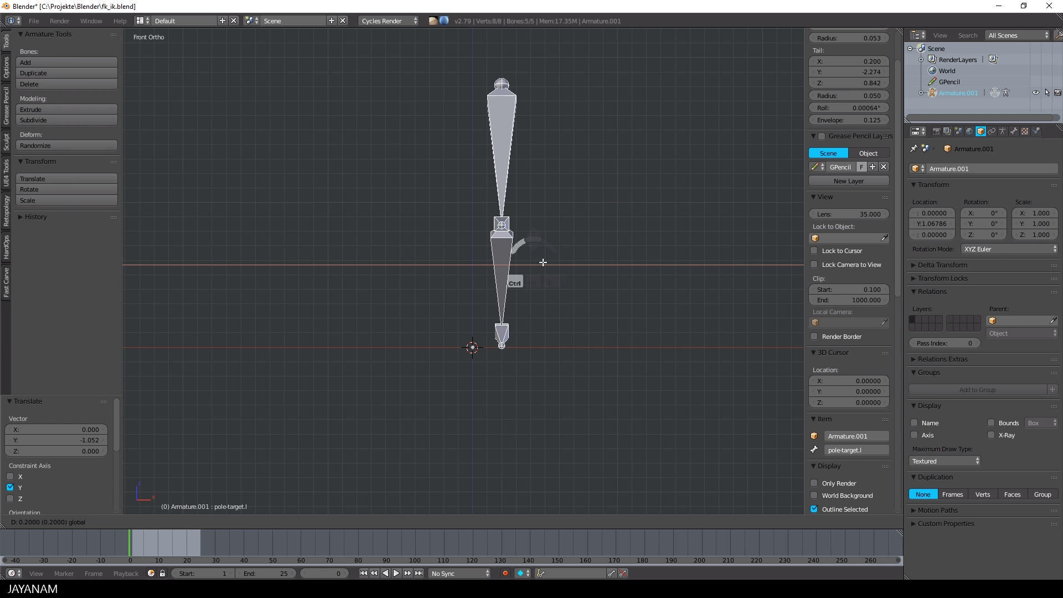
click(560, 261)
Duplicate the leg and place the copy 0.6 units along negative X
key(shift+d)
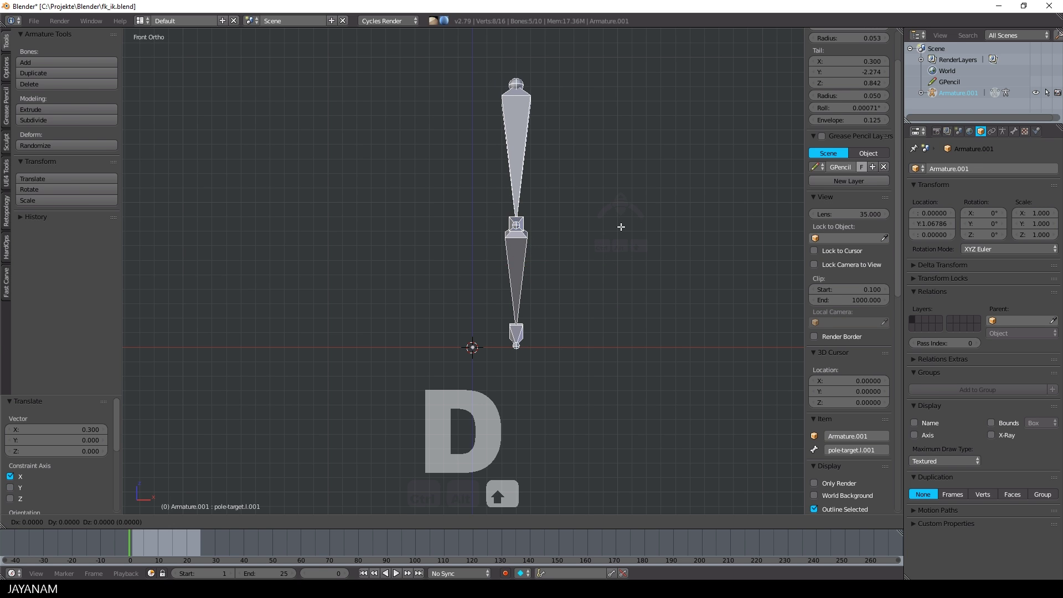
click(532, 234)
middle_drag(567, 237, 576, 343)
Add a new bone at the 3D cursor and raise it above the legs
key(shift+a)
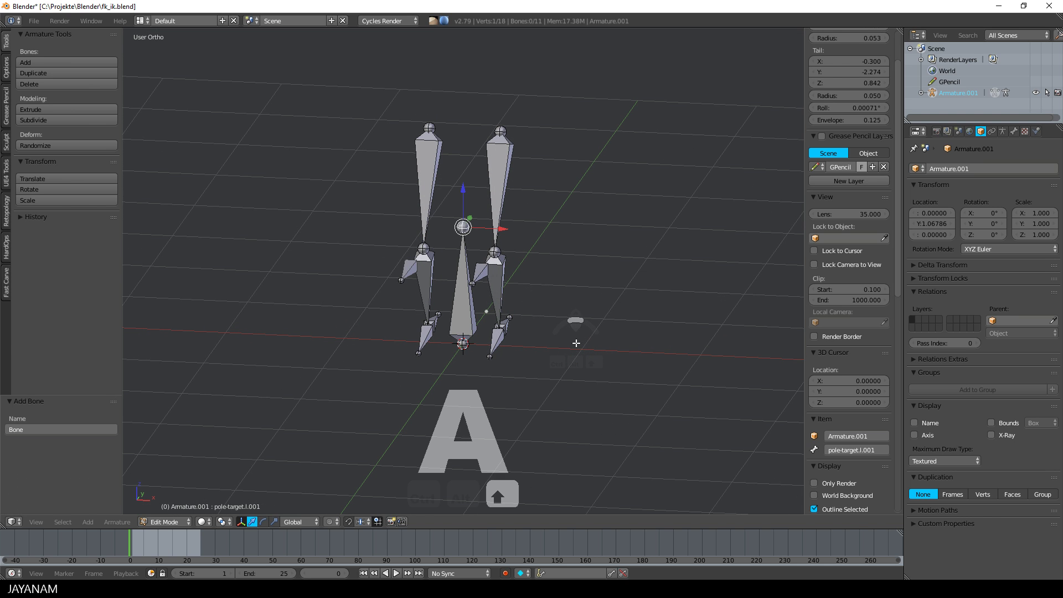
key(KP_1)
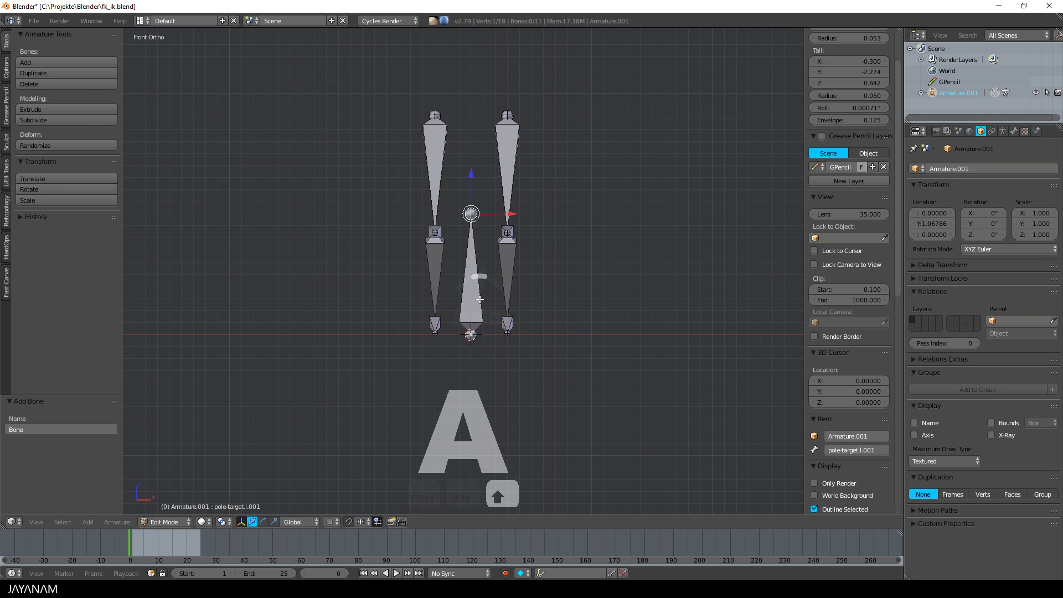
right_click(482, 261)
drag(470, 235, 483, 45)
scroll(519, 98, down, 2)
shift+middle_drag(519, 98, 546, 163)
scroll(544, 211, up, 3)
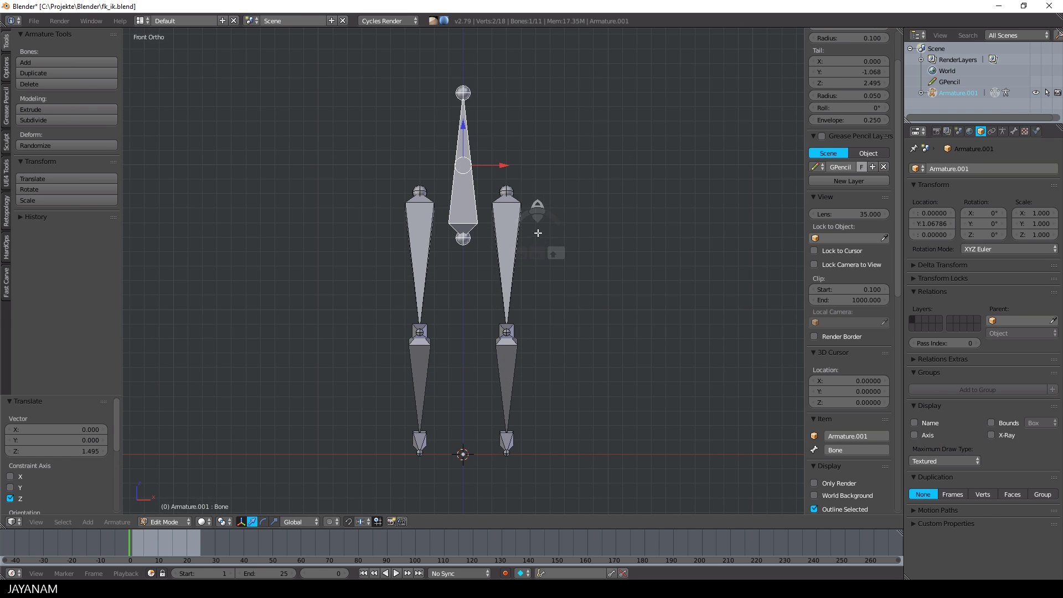
Shorten the new bone by lowering its tip, then raise it 0.271 along Z
right_click(463, 93)
drag(463, 92, 463, 147)
right_click(463, 172)
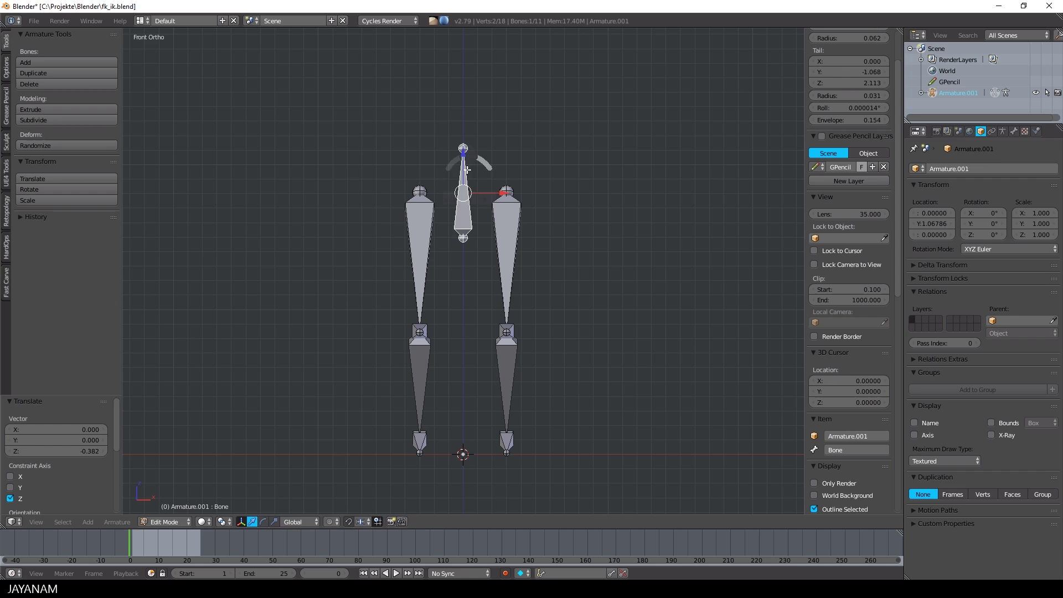
key(g)
key(z)
click(463, 113)
Move the new pelvis bone along Y in side view to centre it over the legs
middle_drag(487, 123, 553, 179)
key(KP_3)
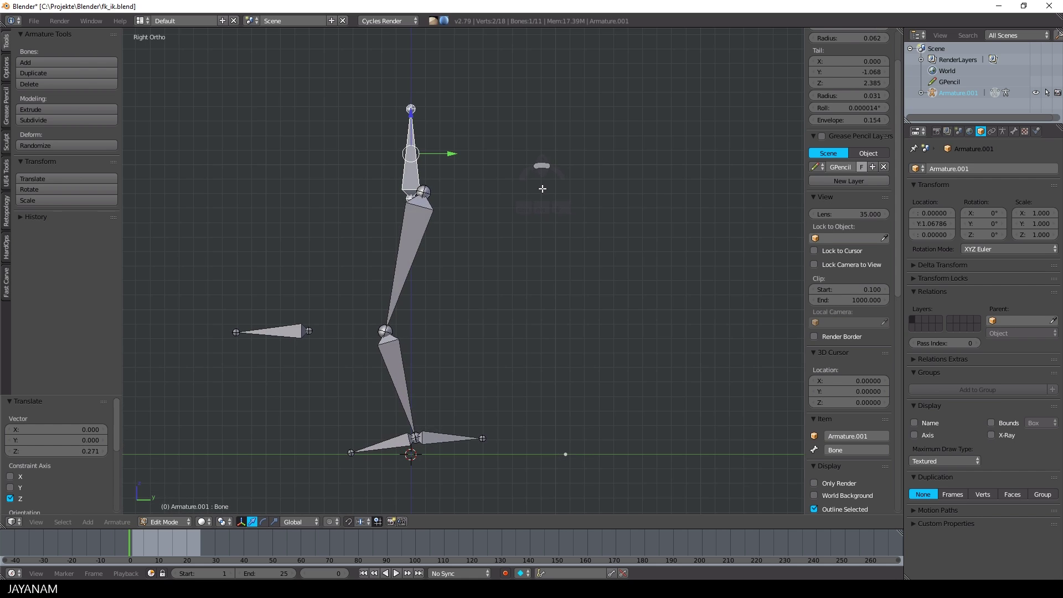
key(g)
key(y)
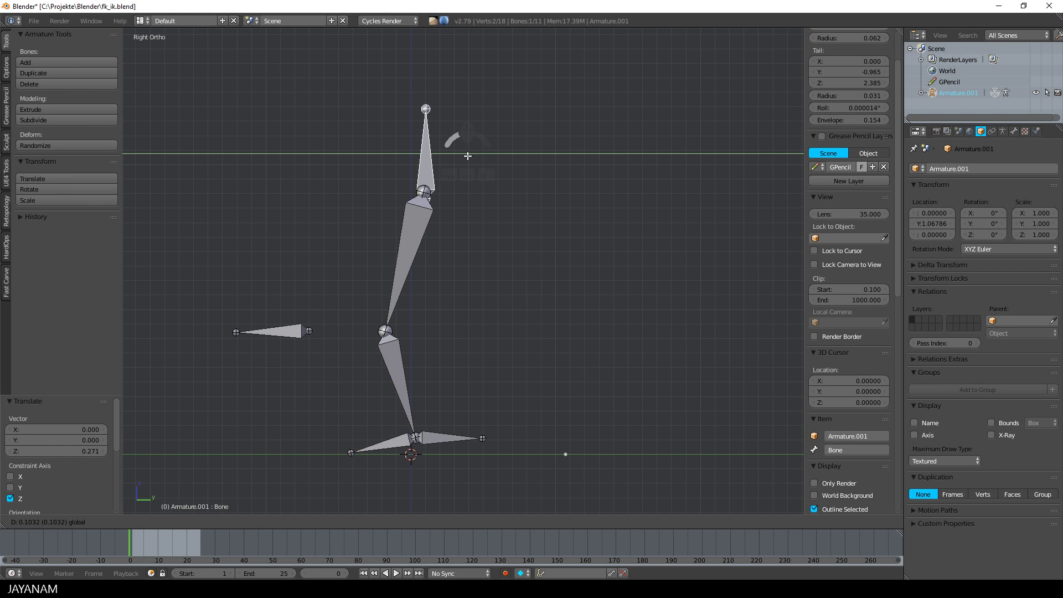
click(468, 156)
key(KP_1)
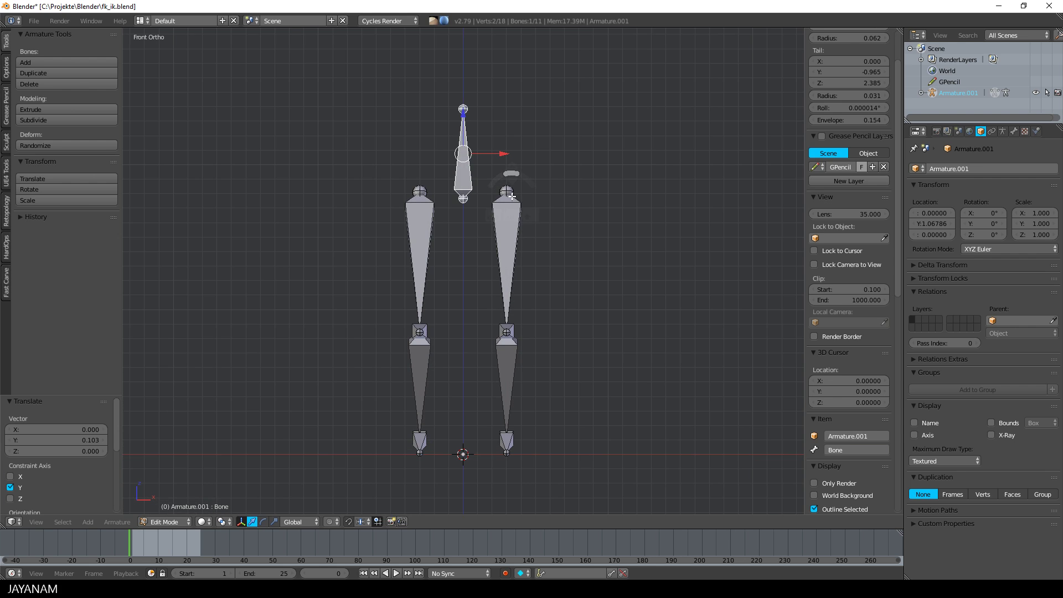
Parent both upper-leg bones to the pelvis bone with Keep Offset
right_click(511, 211)
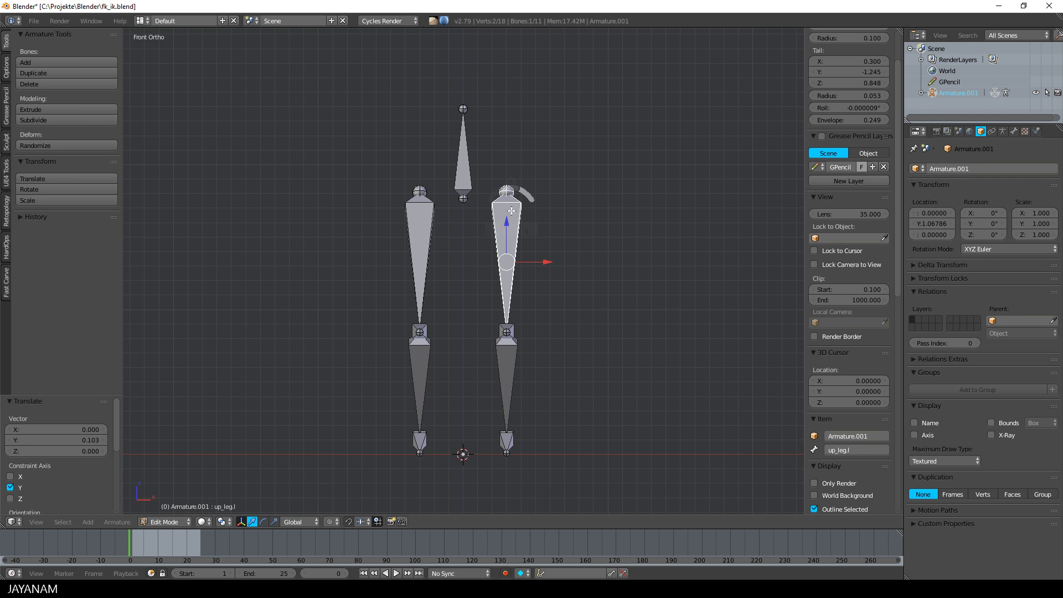
shift+right_click(428, 218)
shift+right_click(472, 186)
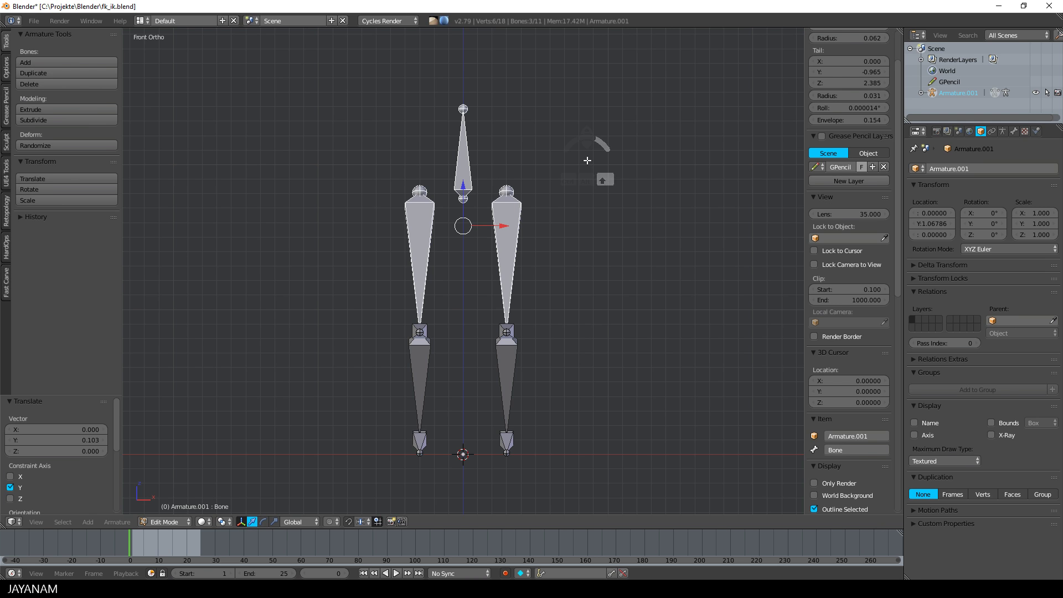
key(ctrl+p)
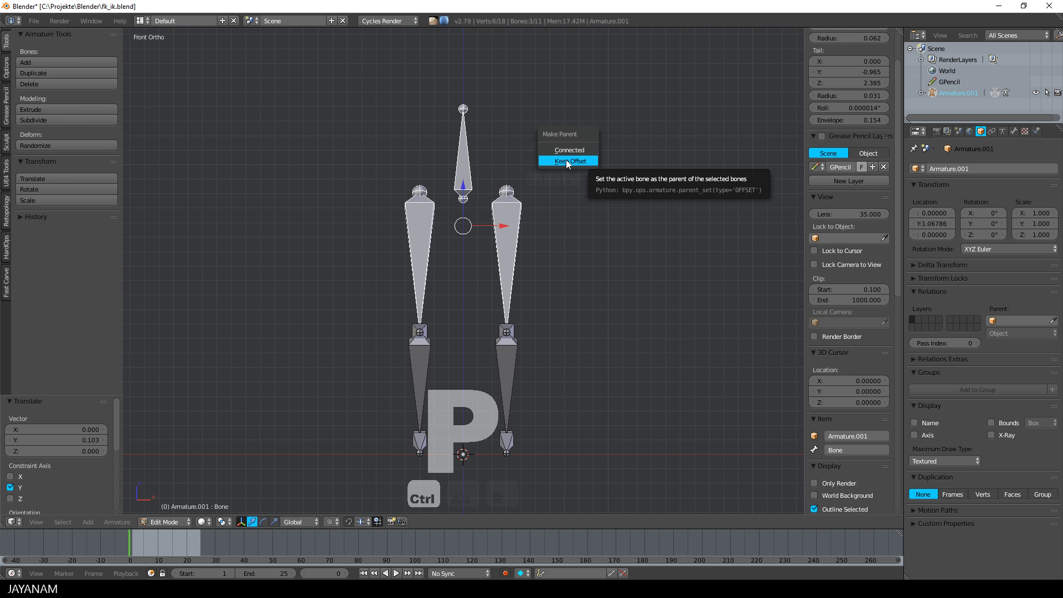
click(574, 161)
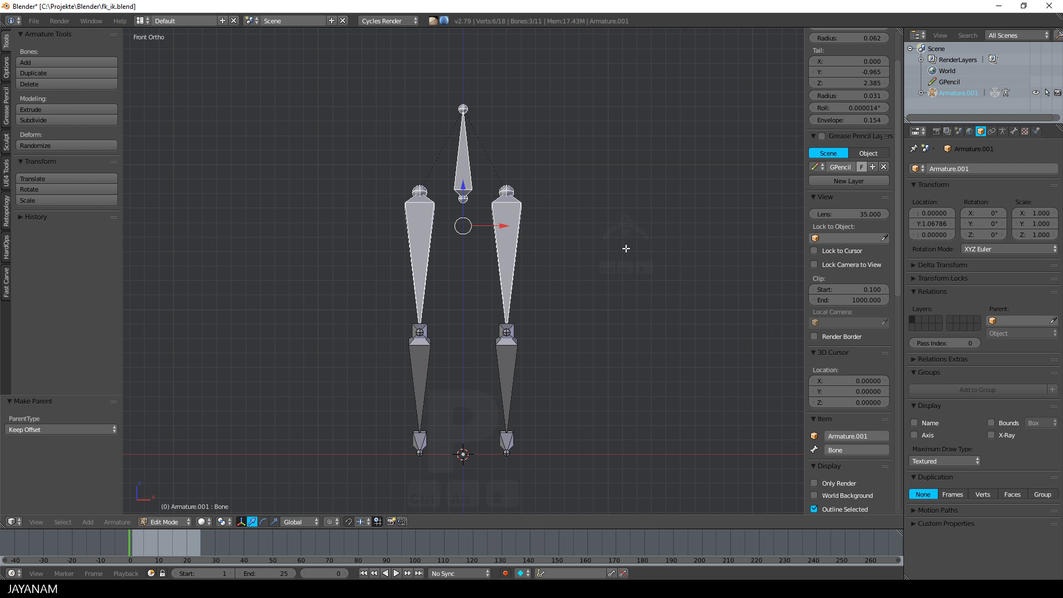
key(Tab)
In Pose Mode, lower the pelvis bone along Z to test, then clear its location
click(628, 314)
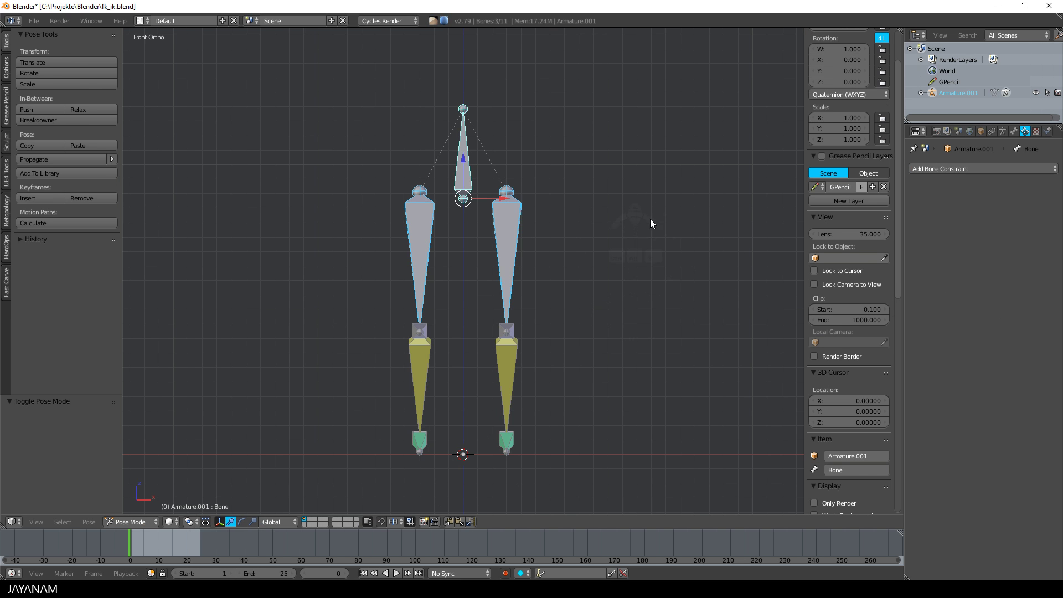
middle_drag(650, 223, 565, 241)
right_click(437, 180)
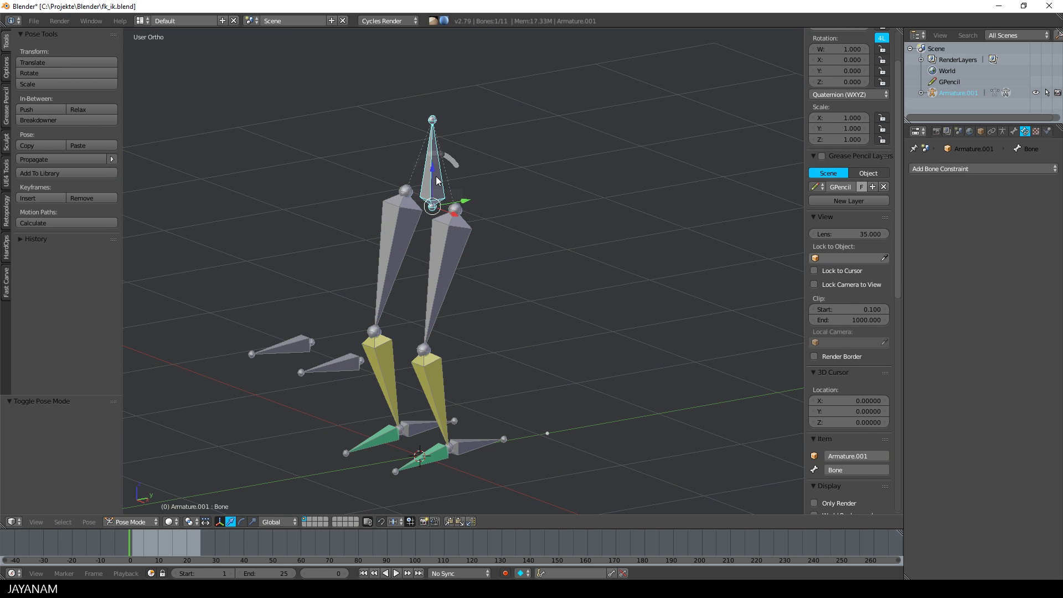
key(g)
key(z)
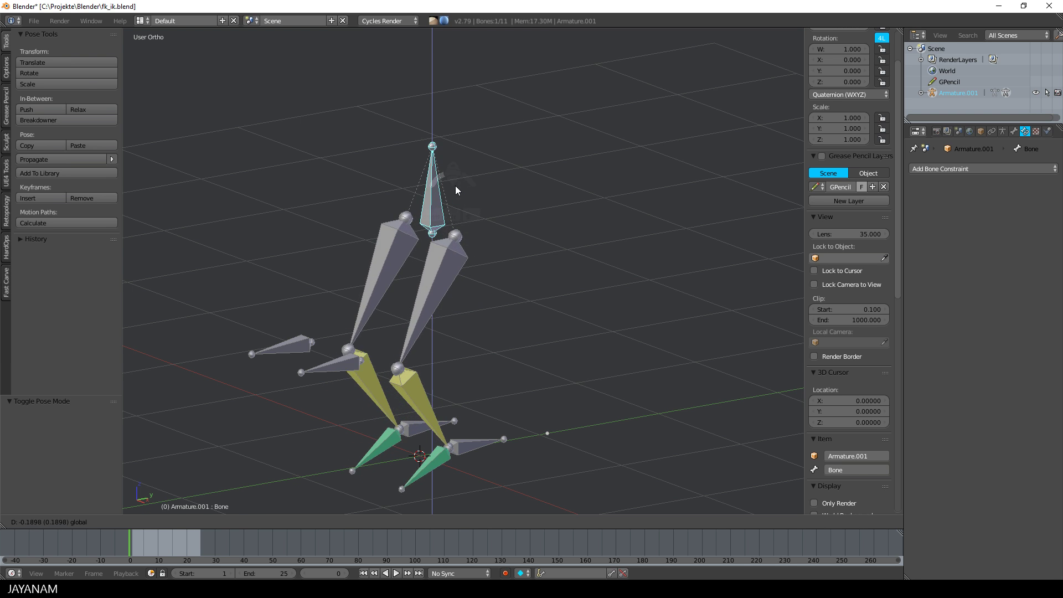
click(468, 216)
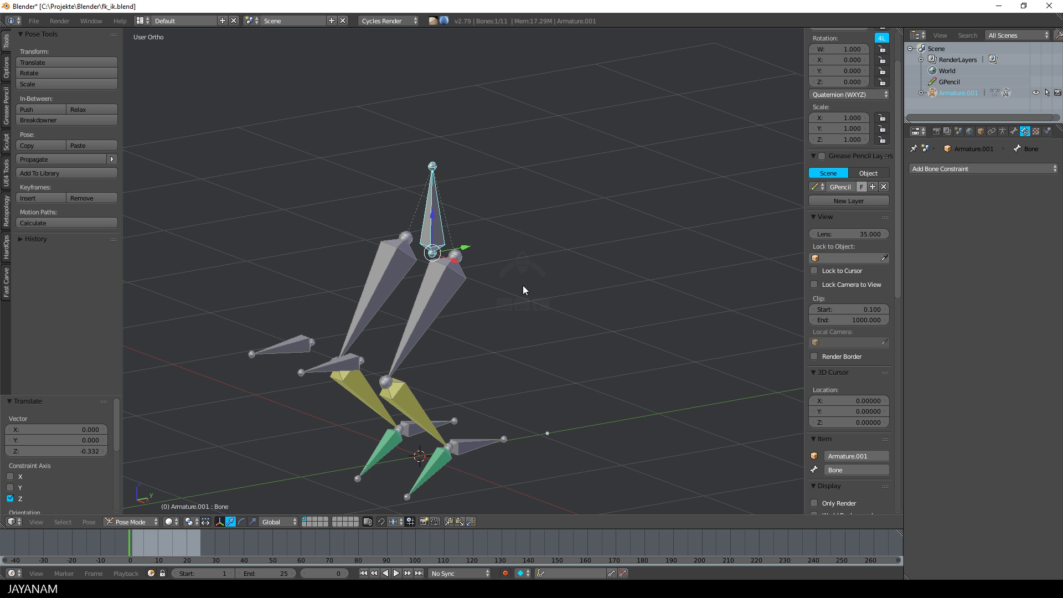
key(alt+g)
middle_drag(523, 285, 596, 192)
Untick Inherit Rotation for foot.l in the Bone properties, then view the rig from the right
right_click(382, 334)
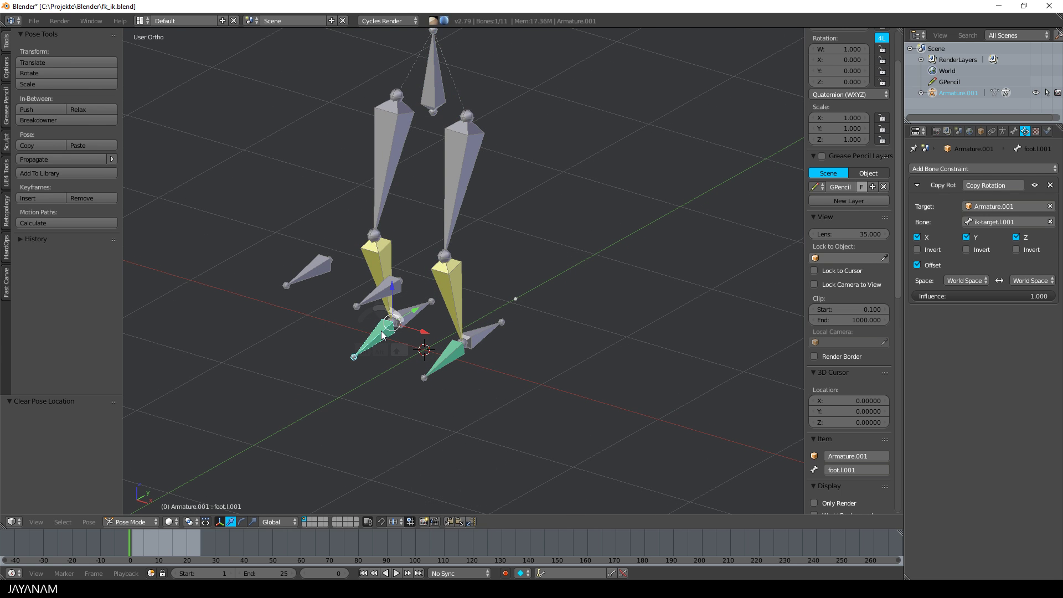
click(1013, 131)
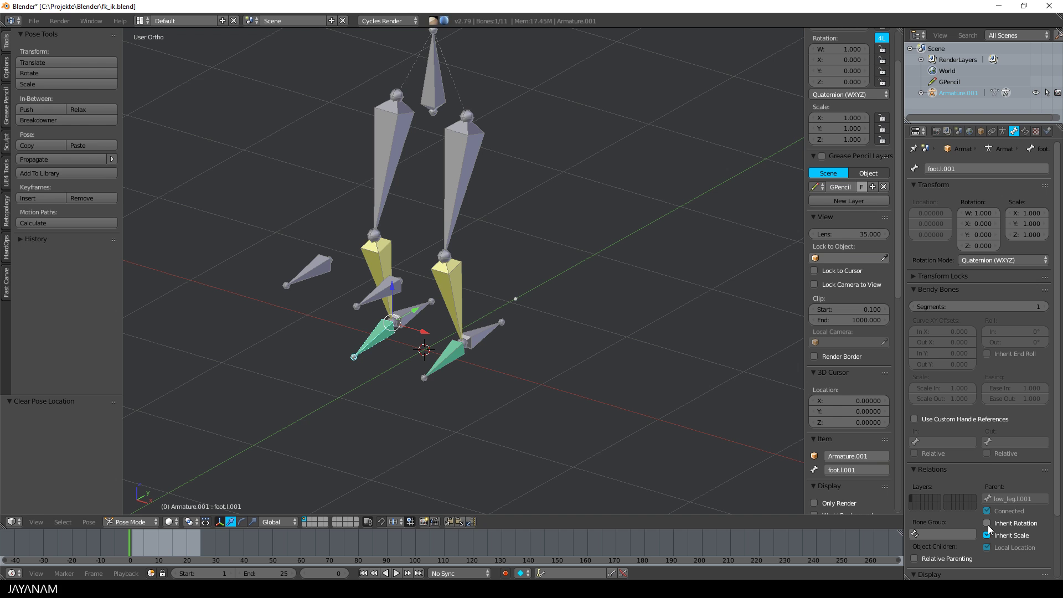
right_click(453, 348)
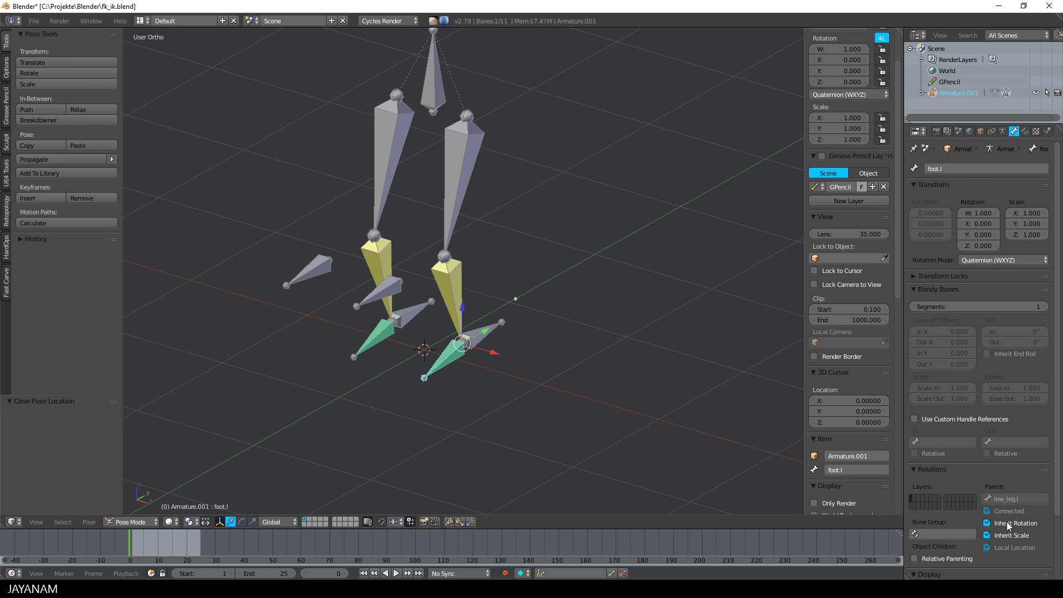
click(987, 524)
scroll(587, 378, down, 3)
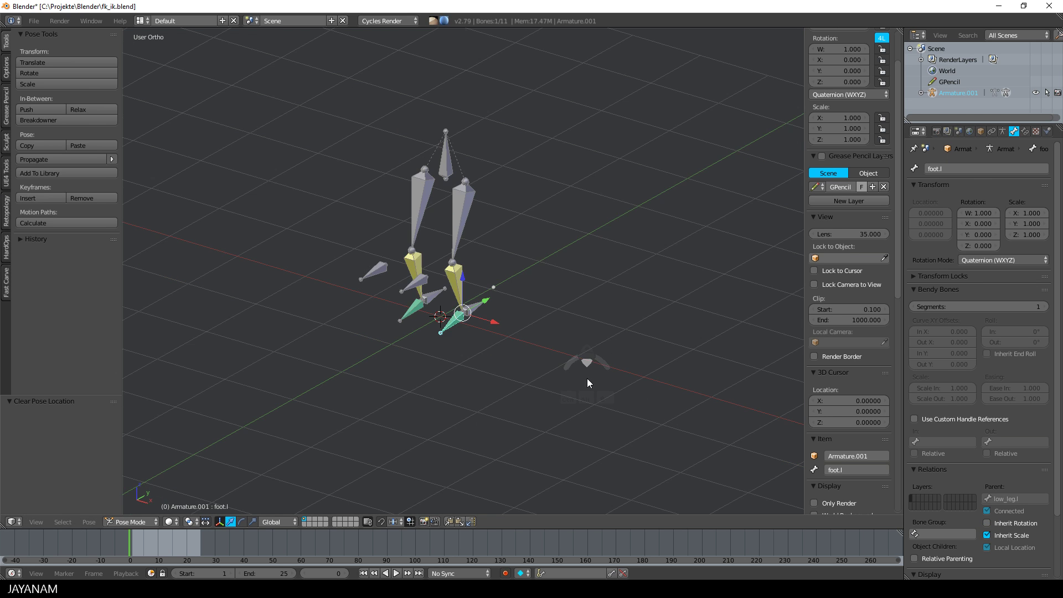
key(KP_3)
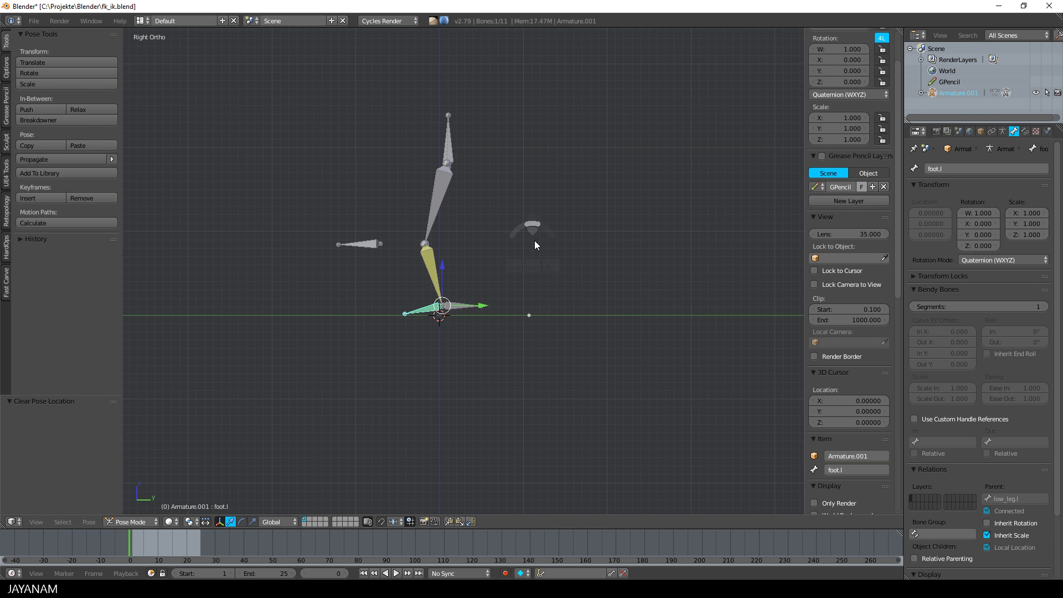
scroll(540, 252, up, 2)
shift+middle_drag(545, 261, 553, 297)
Lower the pelvis bone 0.312 along Z so both knees bend with feet flat
right_click(454, 128)
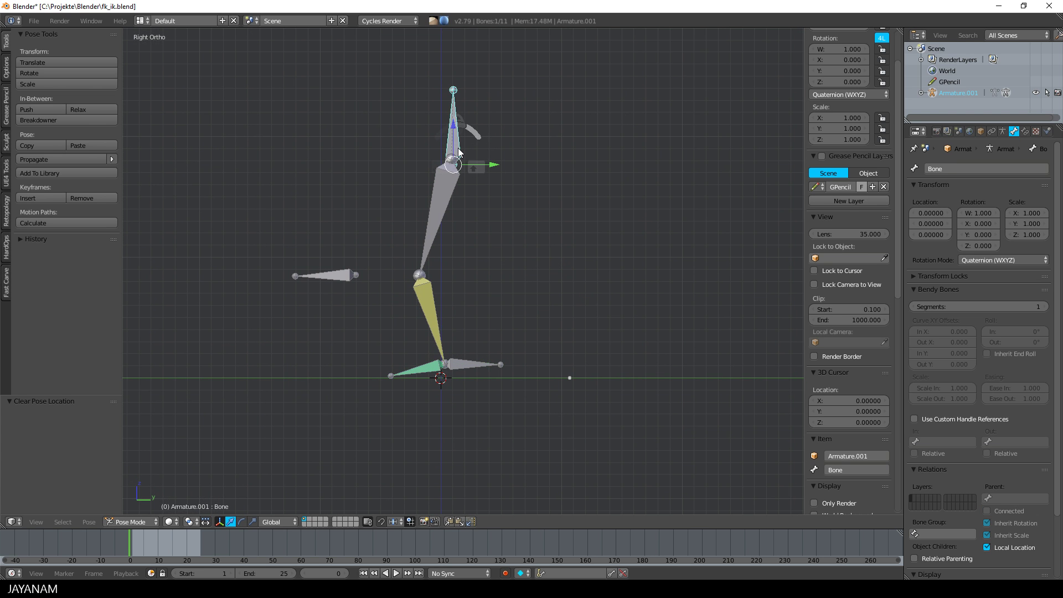
key(g)
key(z)
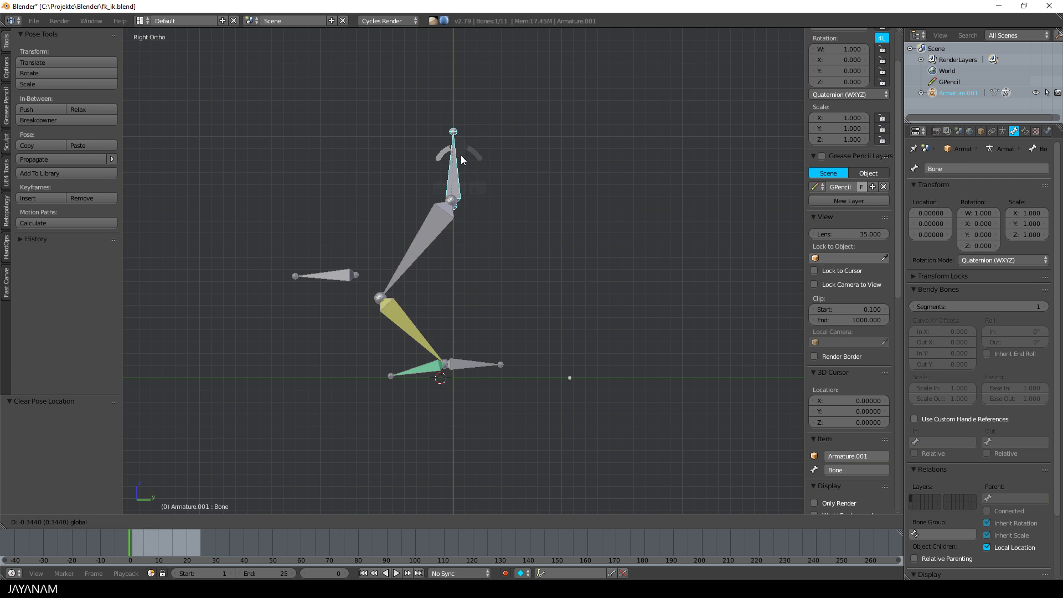
click(499, 218)
middle_drag(500, 218, 410, 343)
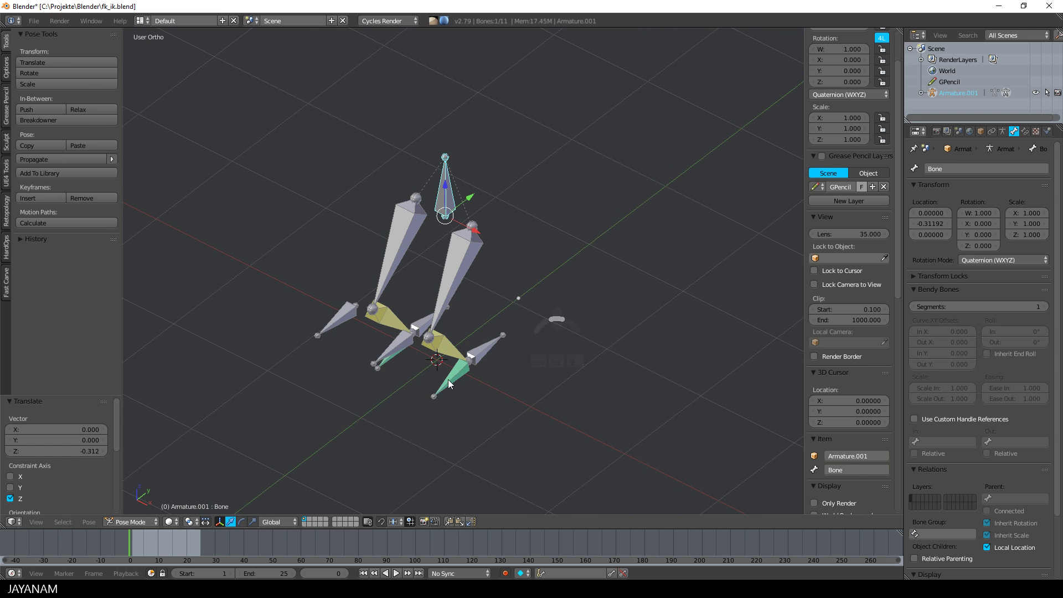
Nudge pole-target.l slightly along X, then start moving the pelvis bone again in side view
right_click(411, 342)
key(g)
key(x)
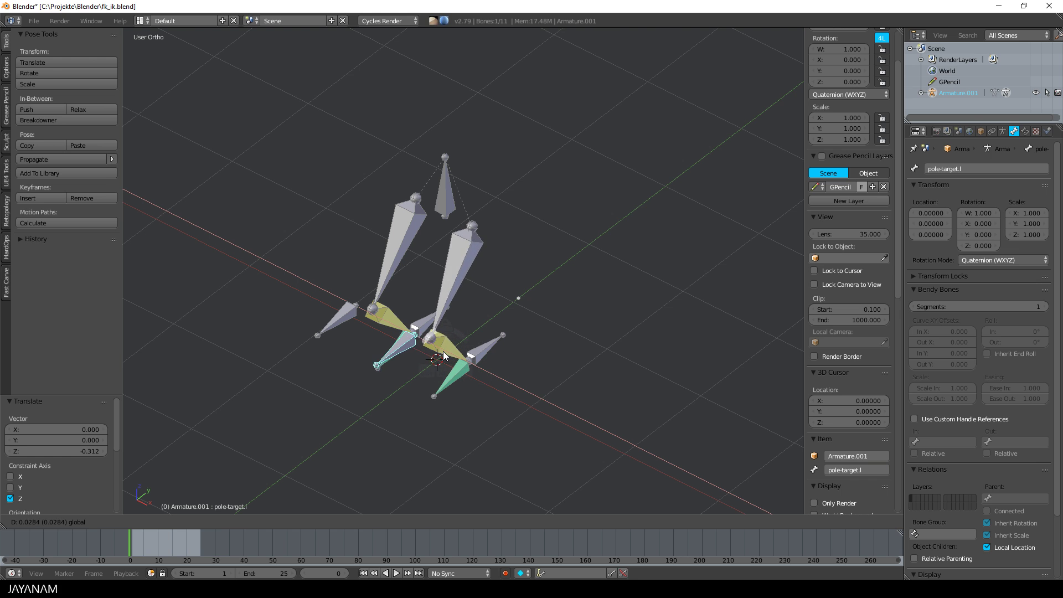
click(444, 356)
key(KP_3)
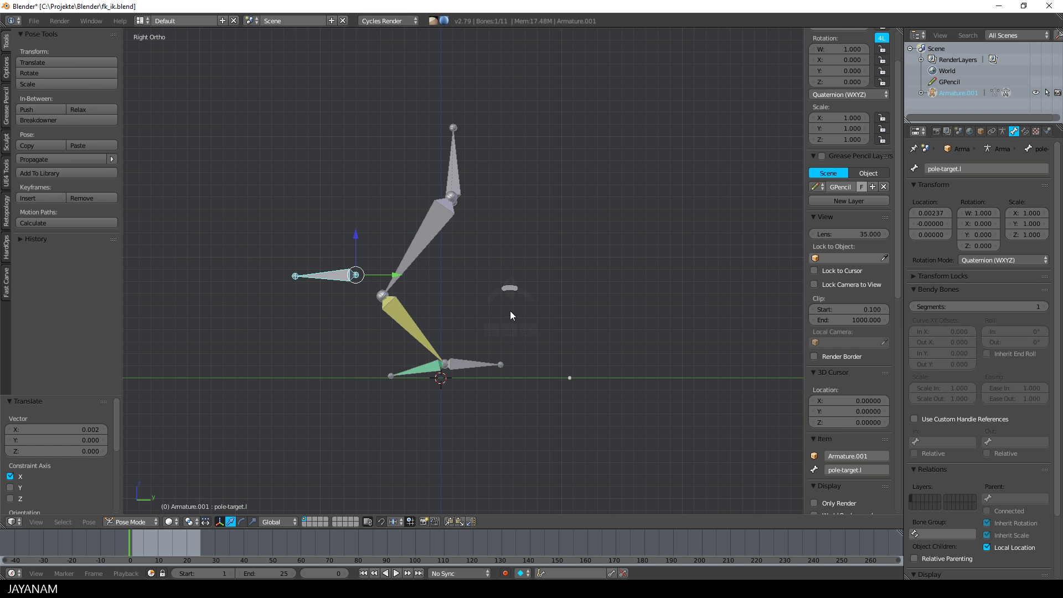
right_click(461, 181)
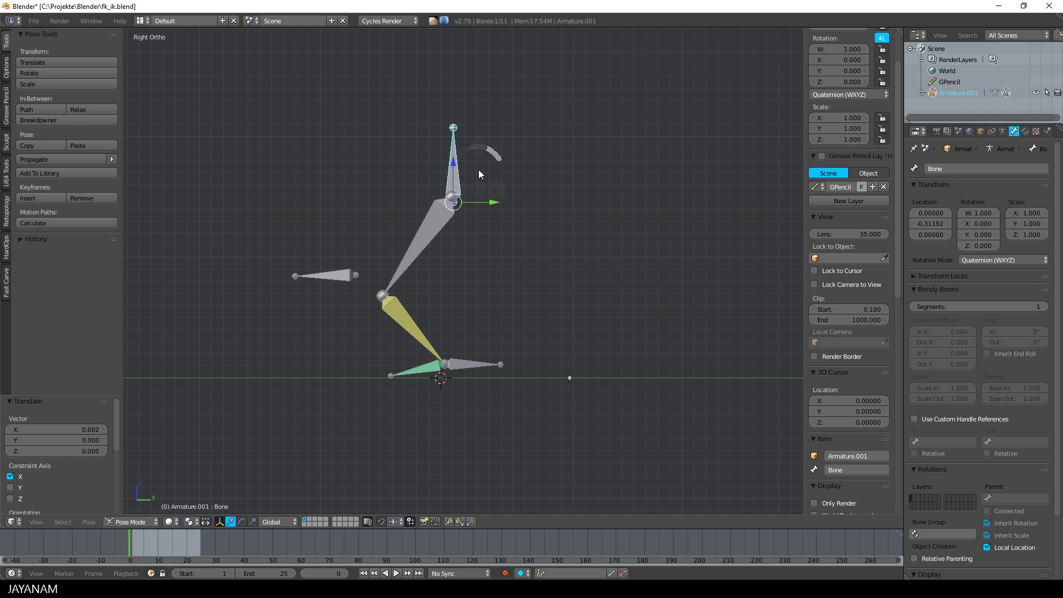
key(g)
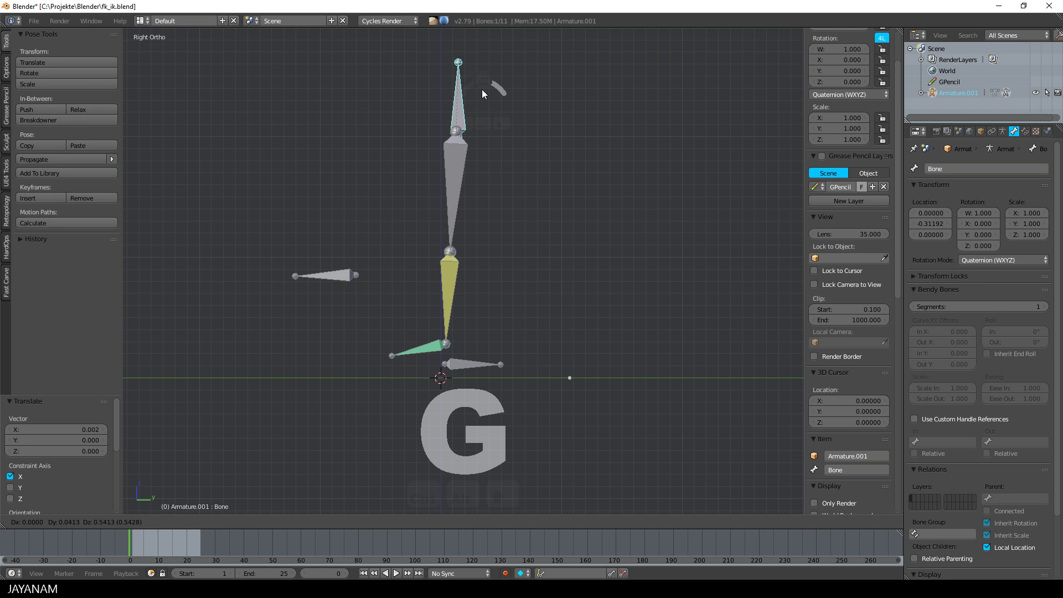